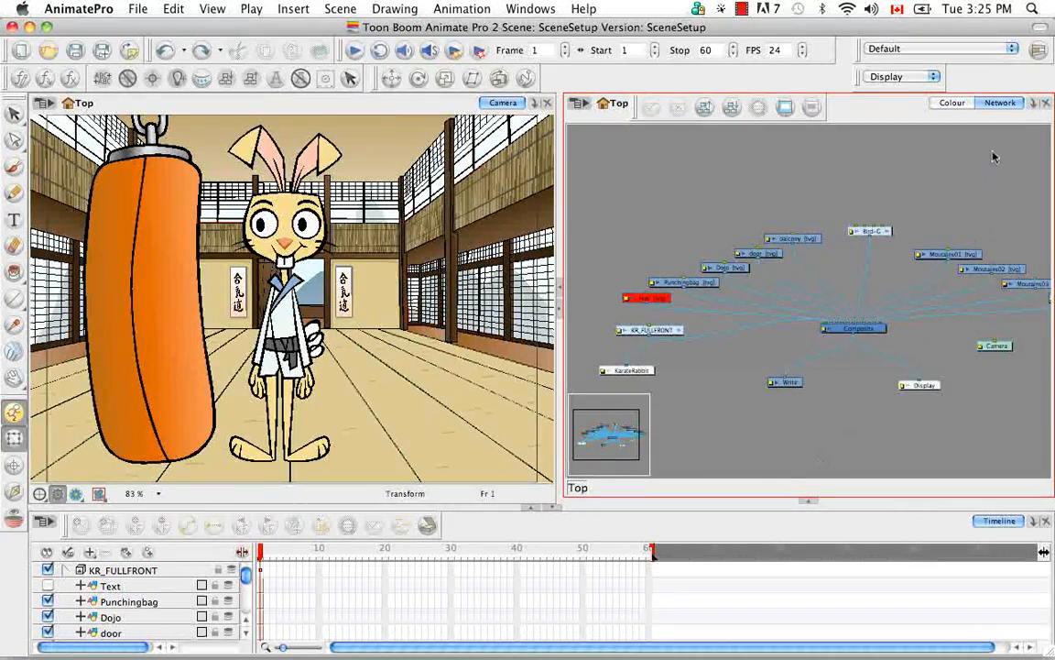
Step: Add a Top view beside the Network view, and dock a new Side view between the Camera and Top views
{"action": "left_click", "coordinate": [1032, 105]}
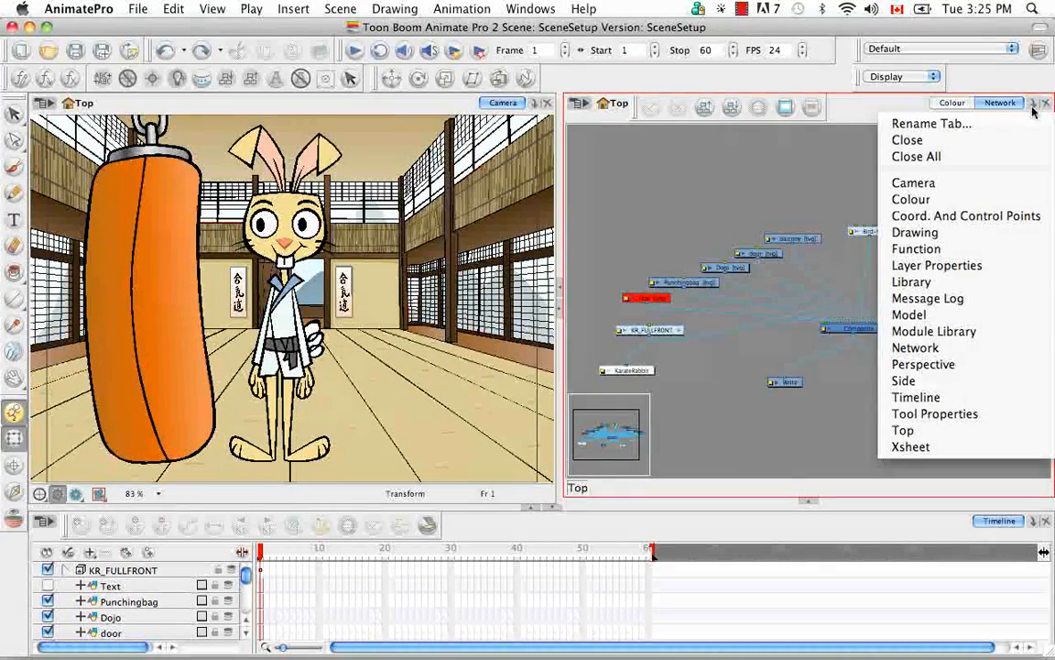
{"action": "left_click", "coordinate": [989, 429]}
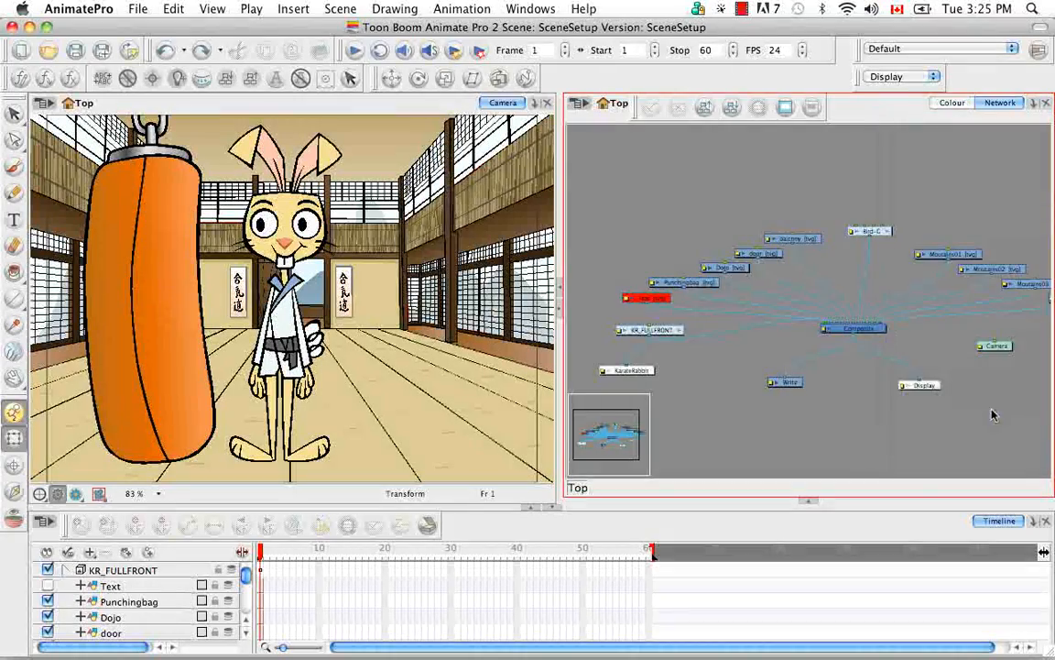
{"action": "left_click", "coordinate": [1033, 104]}
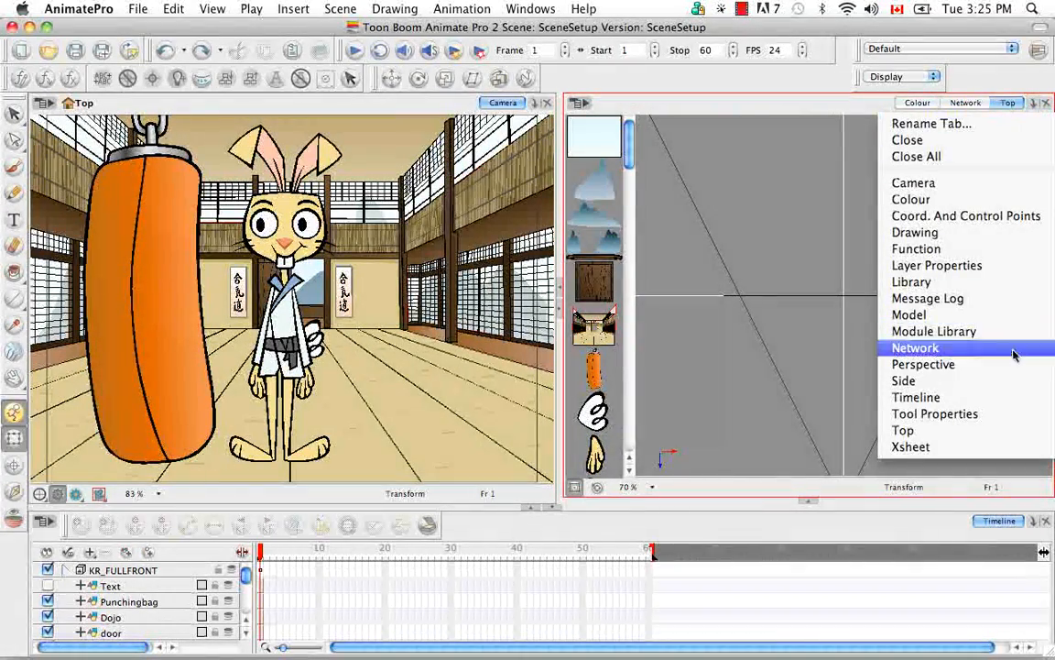
{"action": "left_click", "coordinate": [1008, 381]}
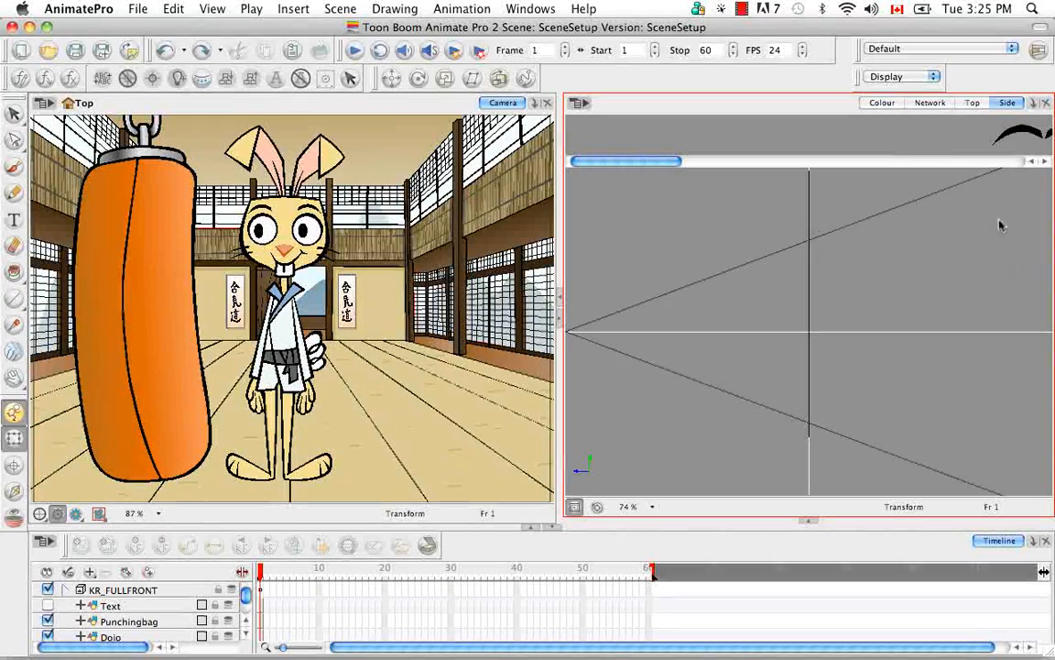
{"action": "left_click_drag", "start_coordinate": [1008, 103], "coordinate": [462, 229]}
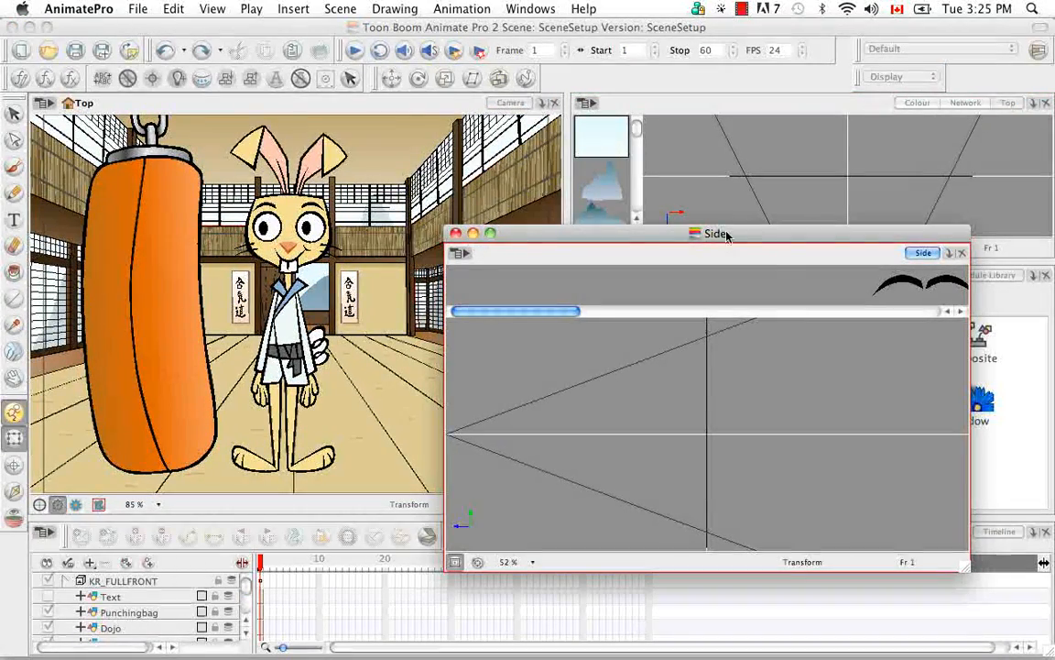
{"action": "left_click_drag", "start_coordinate": [924, 255], "coordinate": [568, 139]}
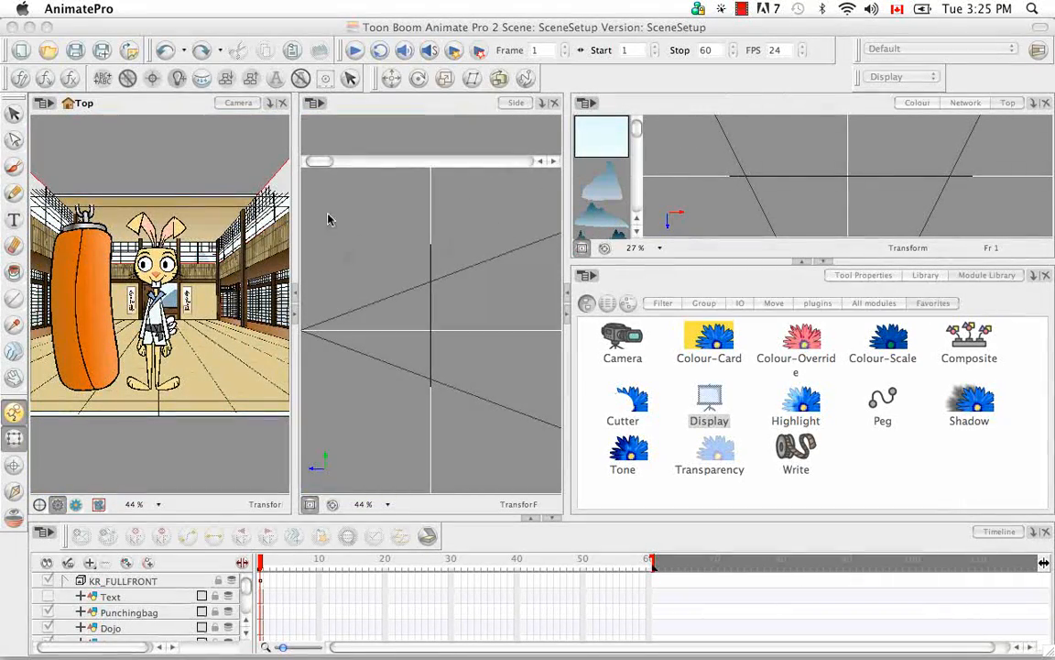
Step: Collapse the Module Library area to enlarge the Top view, and add a Perspective view alongside the Camera view
{"action": "left_click", "coordinate": [824, 262]}
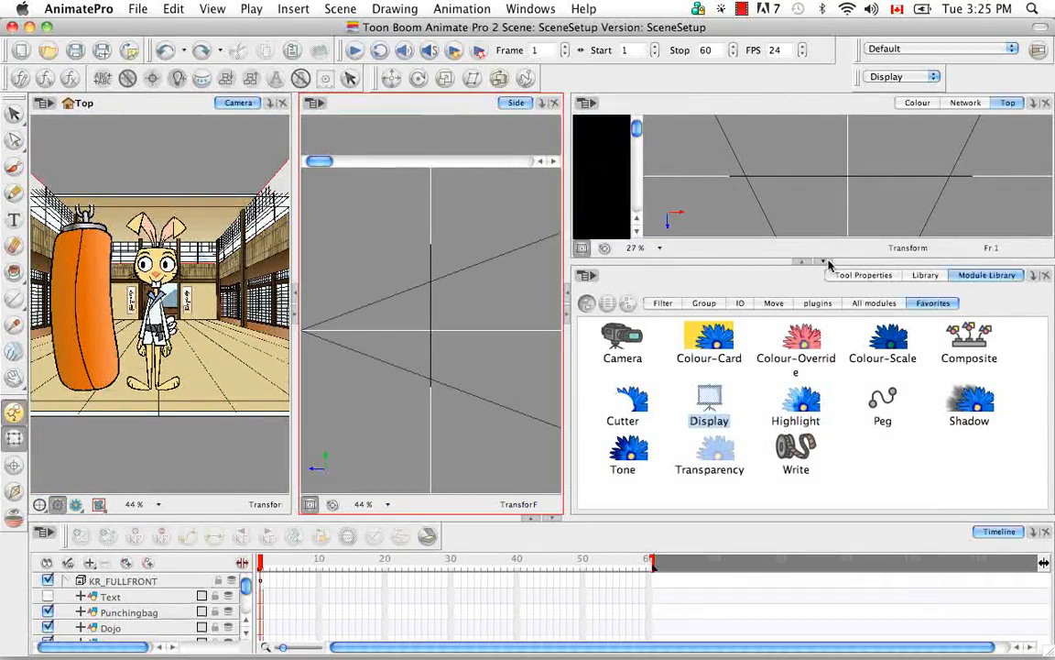
{"action": "left_click_drag", "start_coordinate": [583, 269], "coordinate": [710, 263]}
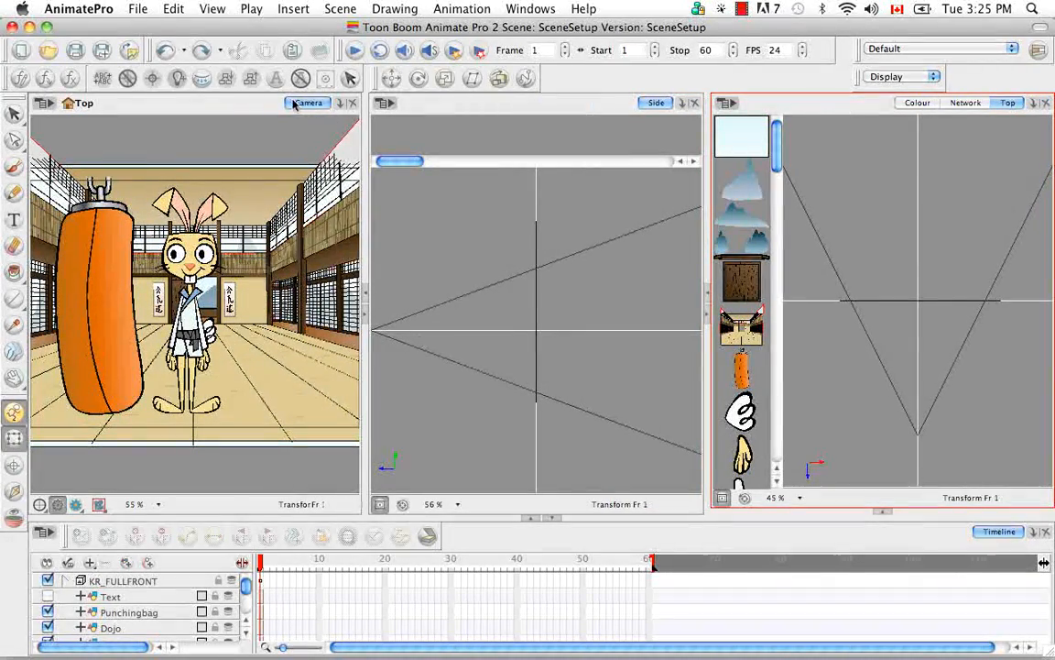
{"action": "left_click", "coordinate": [339, 105]}
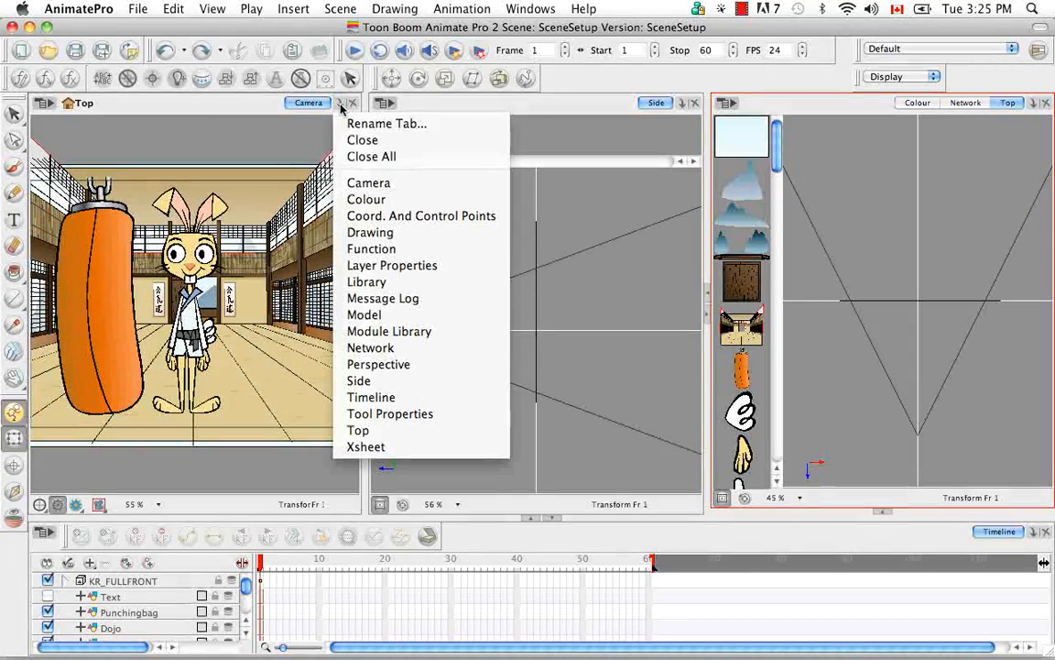
{"action": "left_click", "coordinate": [403, 364]}
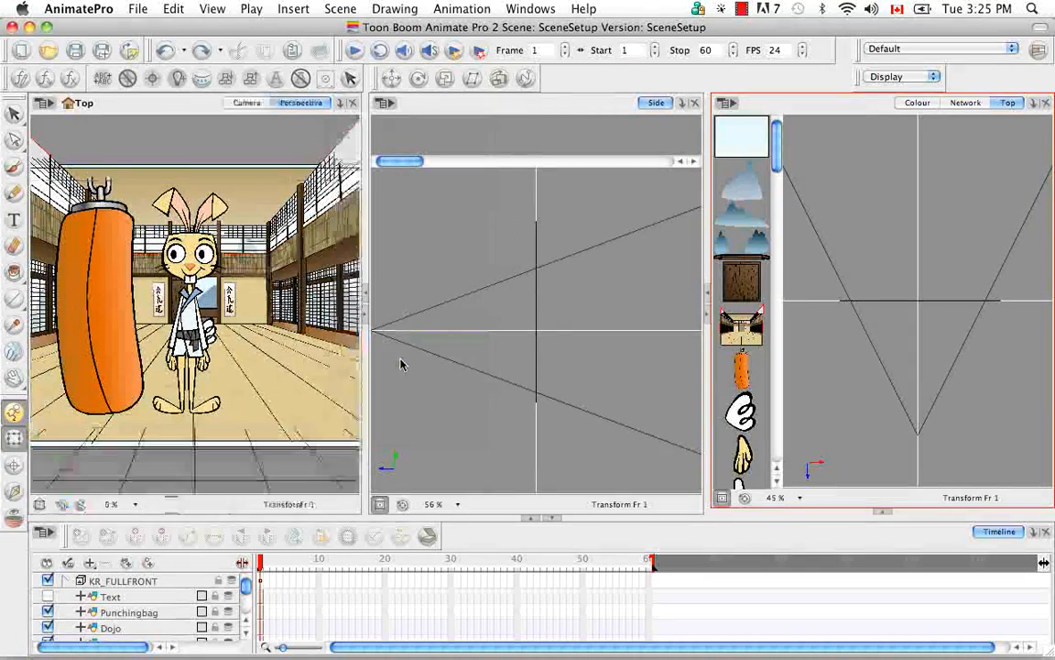
{"action": "left_click", "coordinate": [249, 103]}
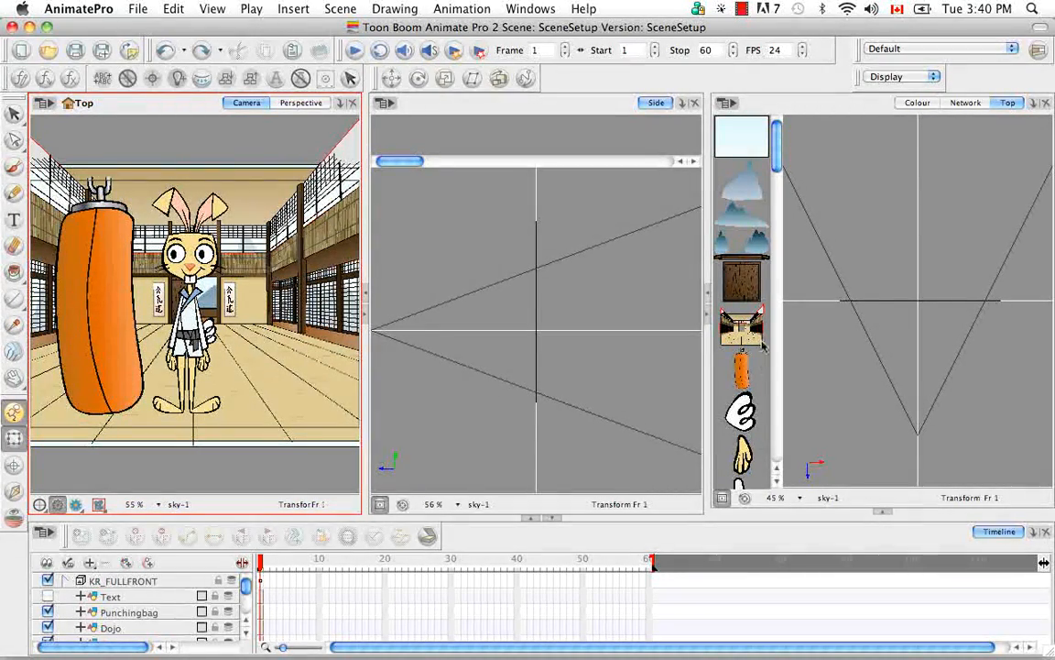
Step: Examine the sky, mountain, door and Dojo layers through their Top view thumbnails, and reveal the background thumbnails in the Side view
{"action": "left_click", "coordinate": [747, 149]}
{"action": "left_click", "coordinate": [747, 216]}
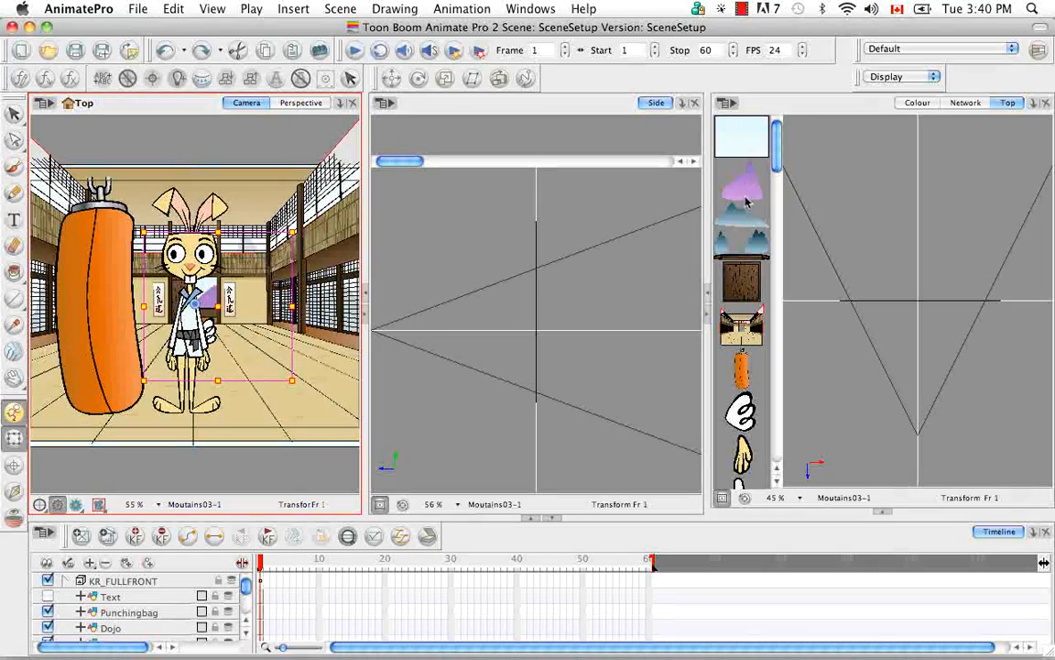
{"action": "left_click", "coordinate": [747, 278]}
{"action": "left_click", "coordinate": [747, 328]}
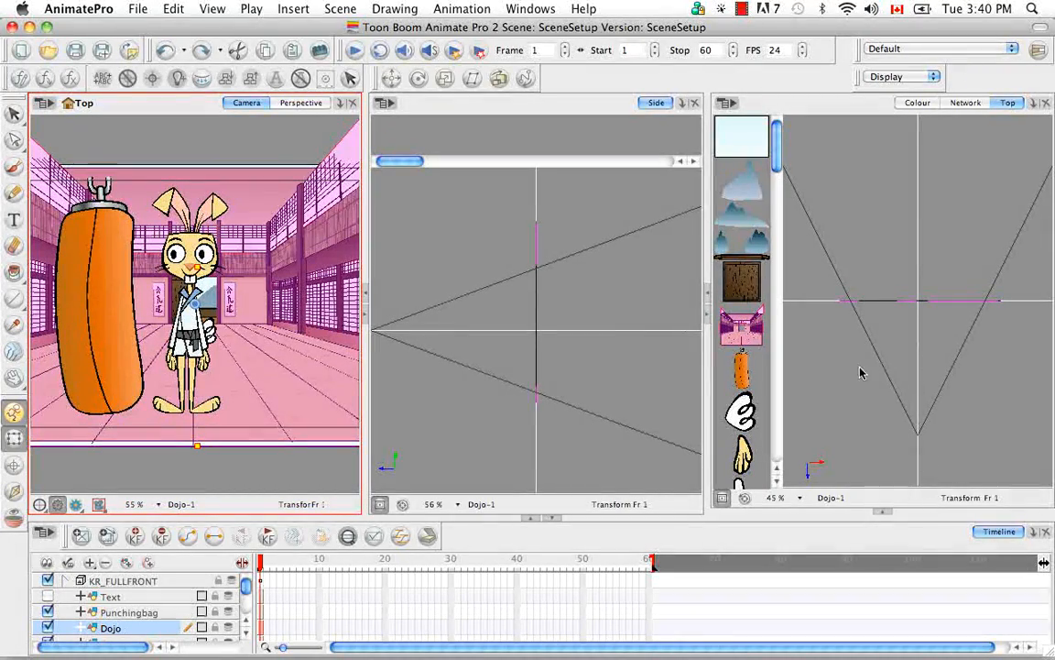
{"action": "left_click_drag", "start_coordinate": [401, 161], "coordinate": [670, 162]}
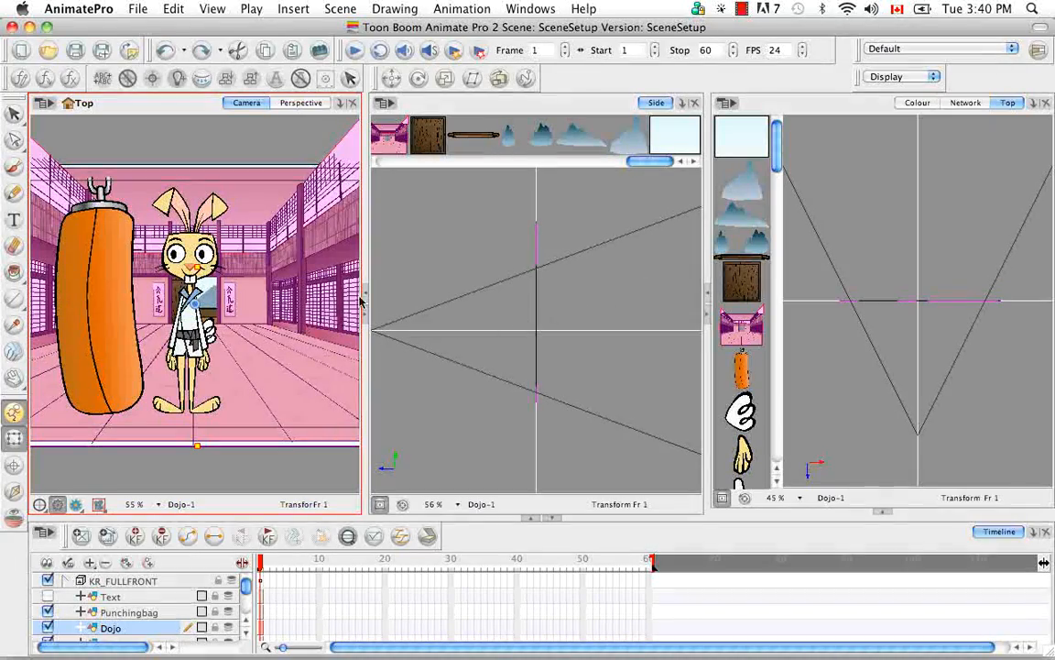
Step: Enlarge the Perspective view over the Side view, rotate the scene in 3D, and reset the view's rotation and framing
{"action": "left_click", "coordinate": [305, 106]}
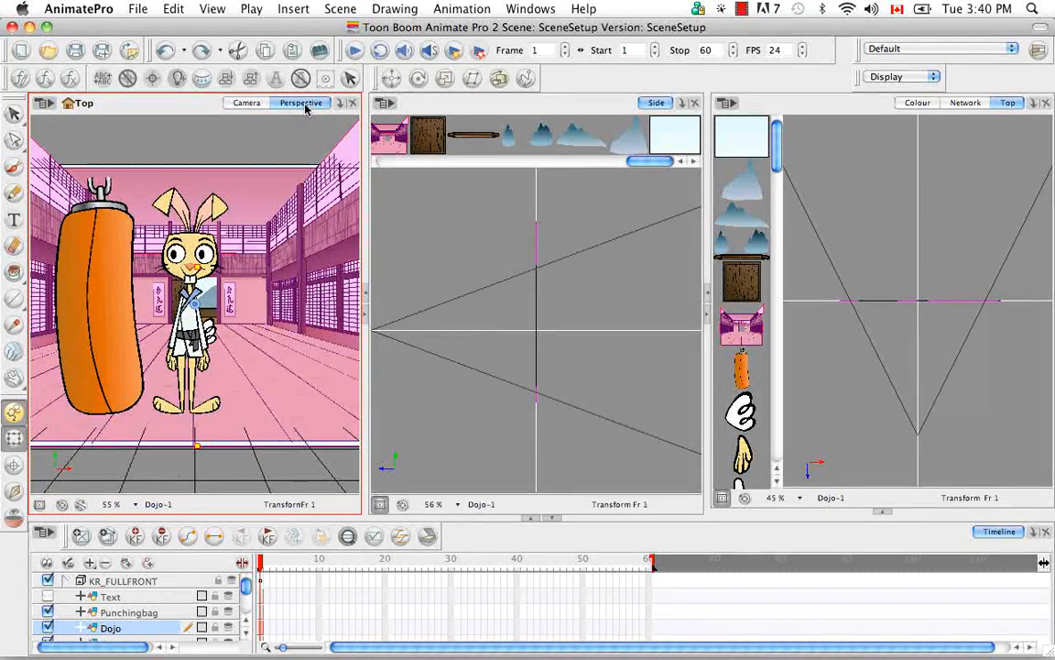
{"action": "left_click", "coordinate": [366, 314]}
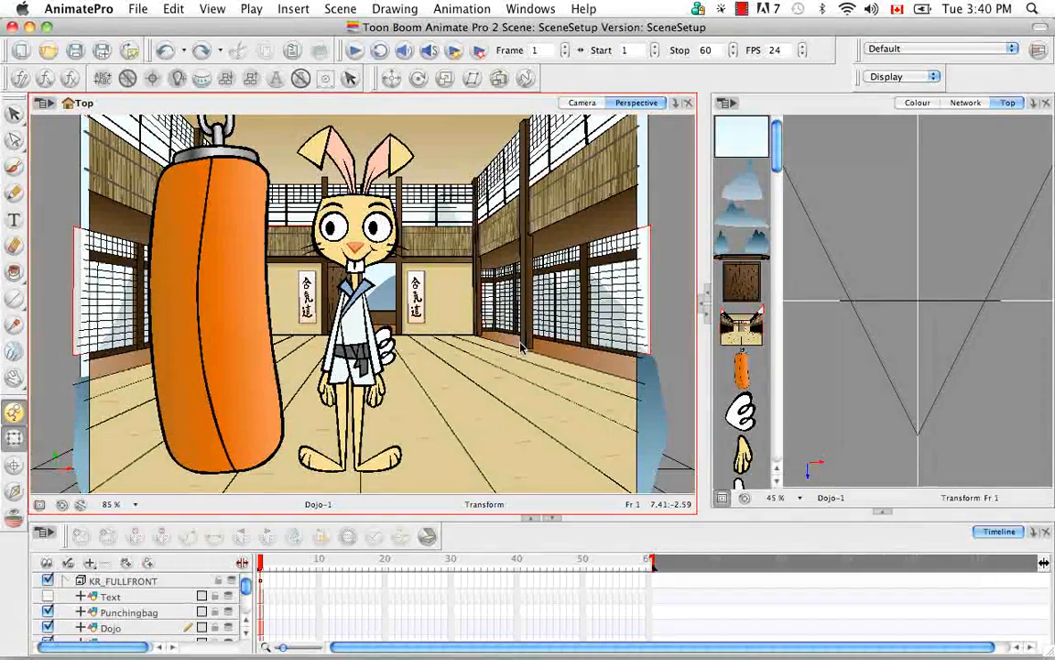
{"action": "key", "text": "super+alt"}
{"action": "left_click_drag", "start_coordinate": [524, 336], "coordinate": [205, 314]}
{"action": "left_click_drag", "start_coordinate": [414, 260], "coordinate": [417, 339]}
{"action": "scroll", "coordinate": [417, 339], "scroll_direction": "down", "scroll_amount": 5}
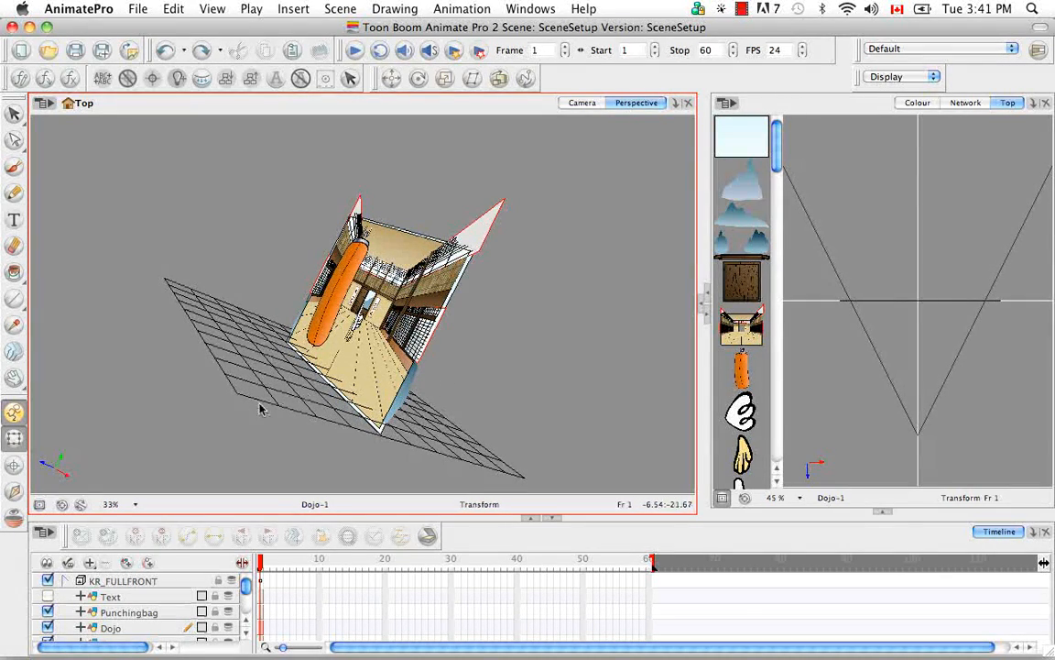
{"action": "left_click_drag", "start_coordinate": [20, 385], "coordinate": [108, 424]}
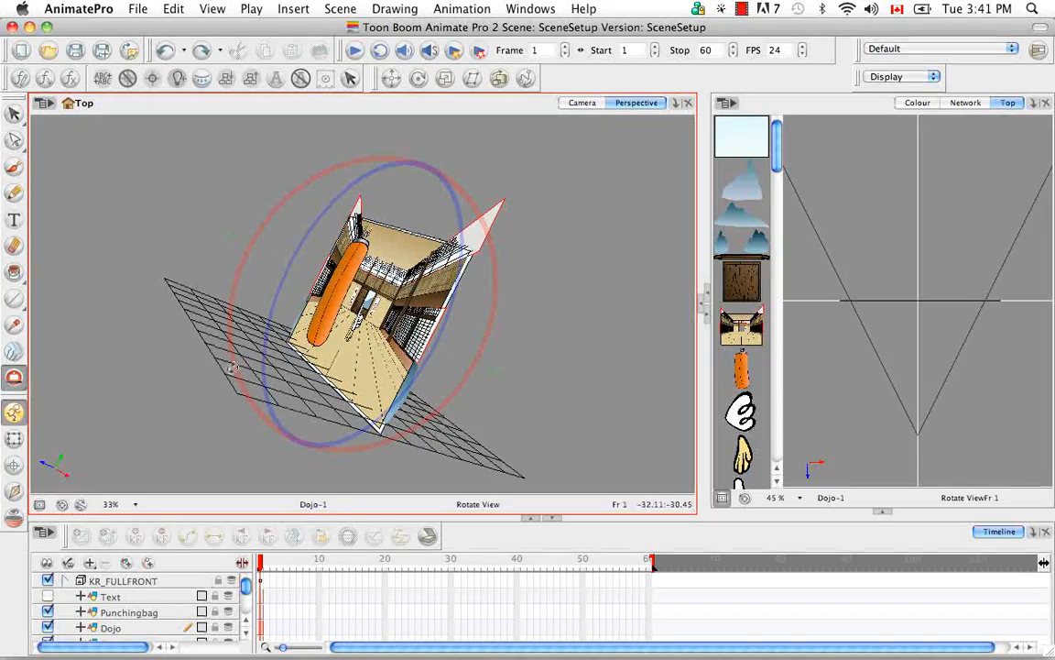
{"action": "left_click_drag", "start_coordinate": [382, 349], "coordinate": [504, 298]}
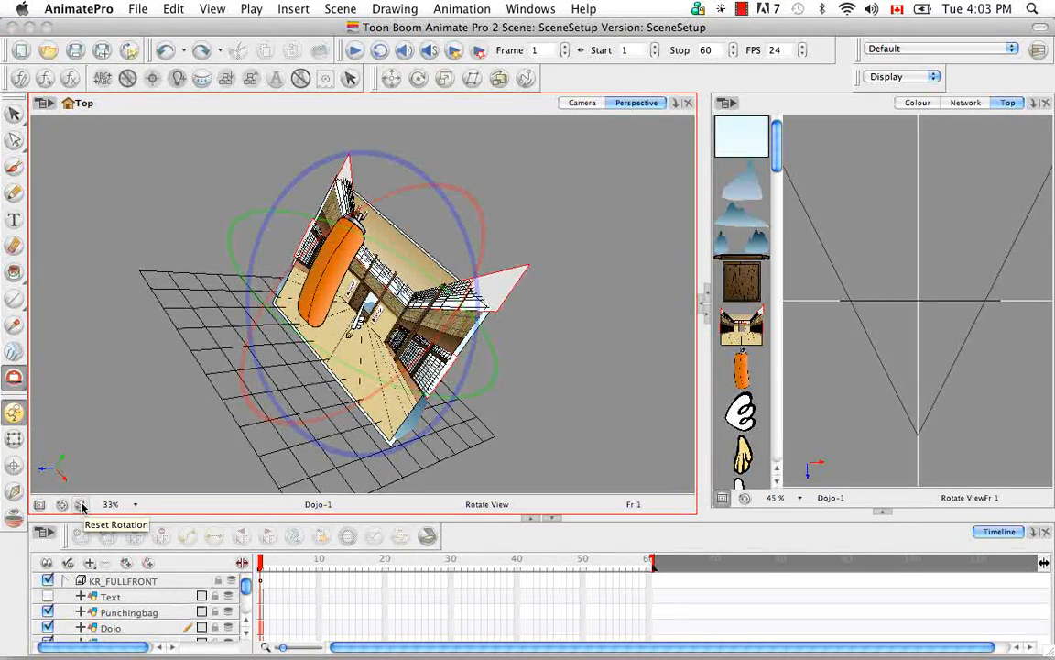
{"action": "left_click", "coordinate": [81, 505]}
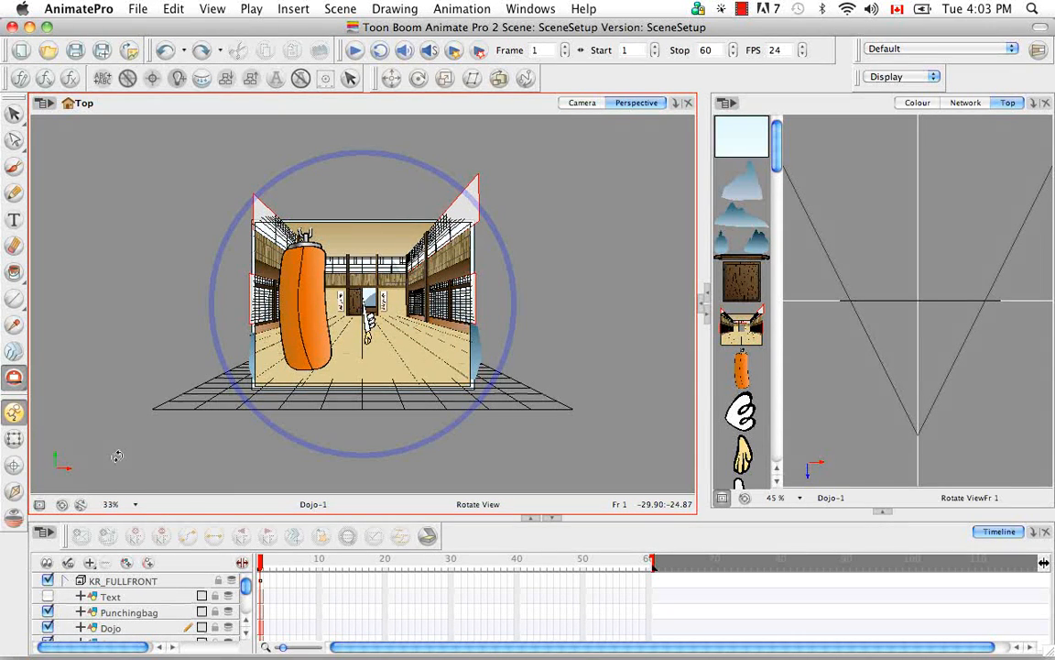
{"action": "left_click", "coordinate": [63, 505]}
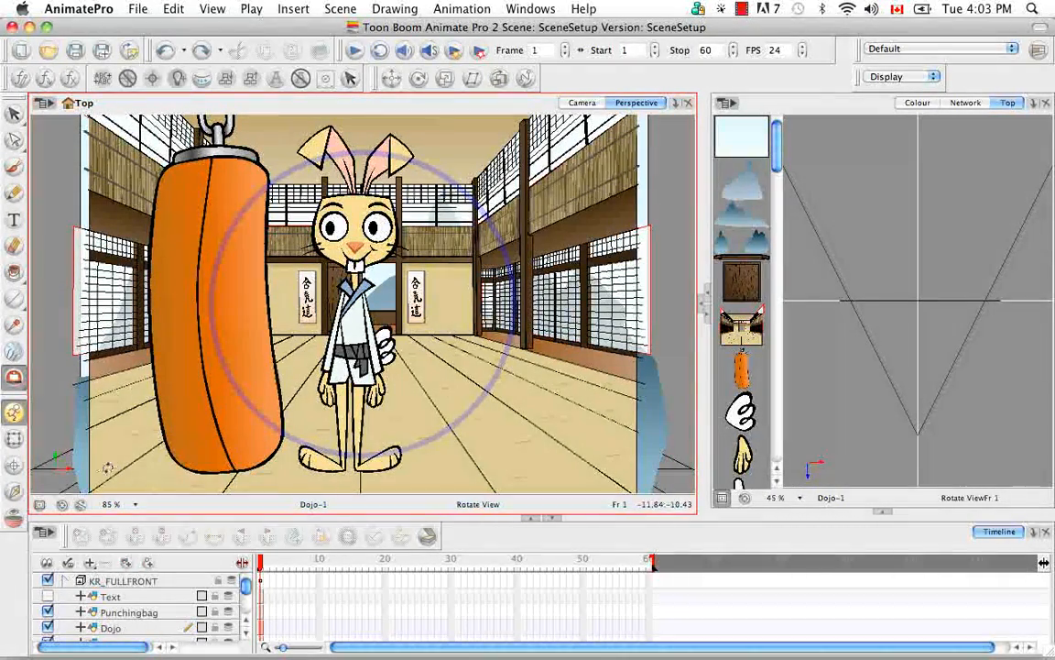
Step: Preview the Perspective view at 400% and 25% zoom, and return it to Fit To View
{"action": "left_click", "coordinate": [134, 505]}
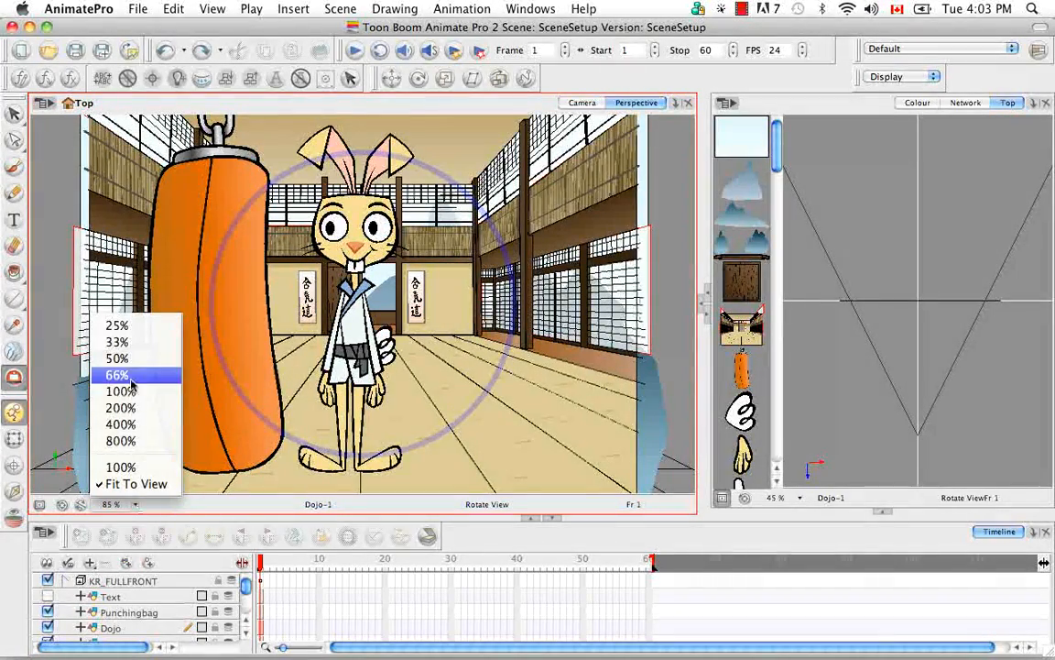
{"action": "left_click", "coordinate": [135, 426]}
{"action": "left_click", "coordinate": [135, 505]}
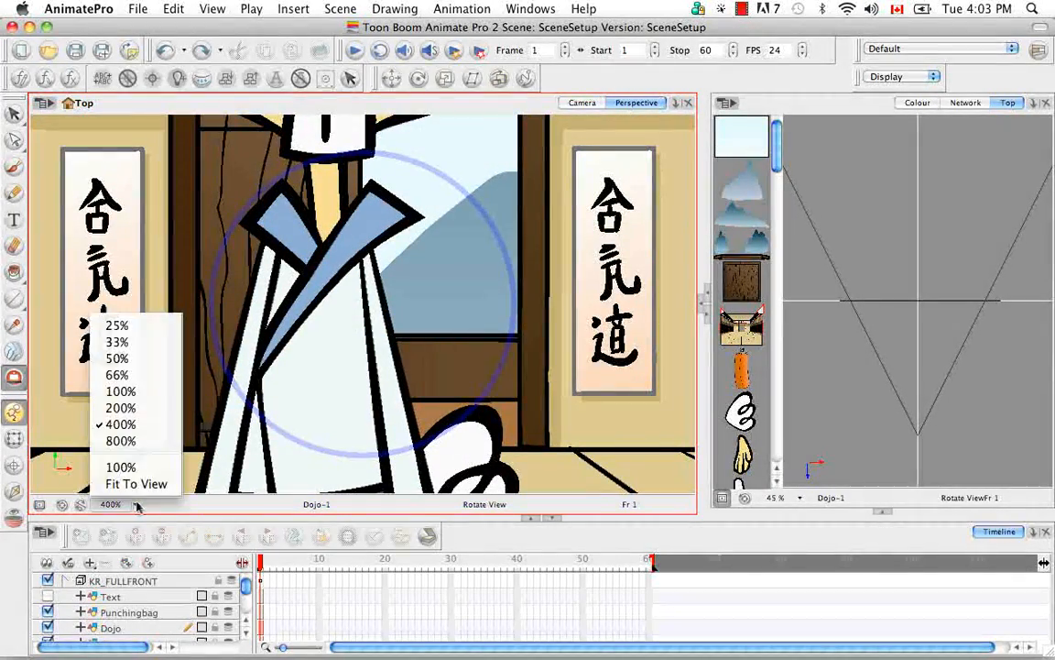
{"action": "left_click", "coordinate": [131, 327]}
{"action": "left_click", "coordinate": [135, 505]}
{"action": "left_click", "coordinate": [134, 485]}
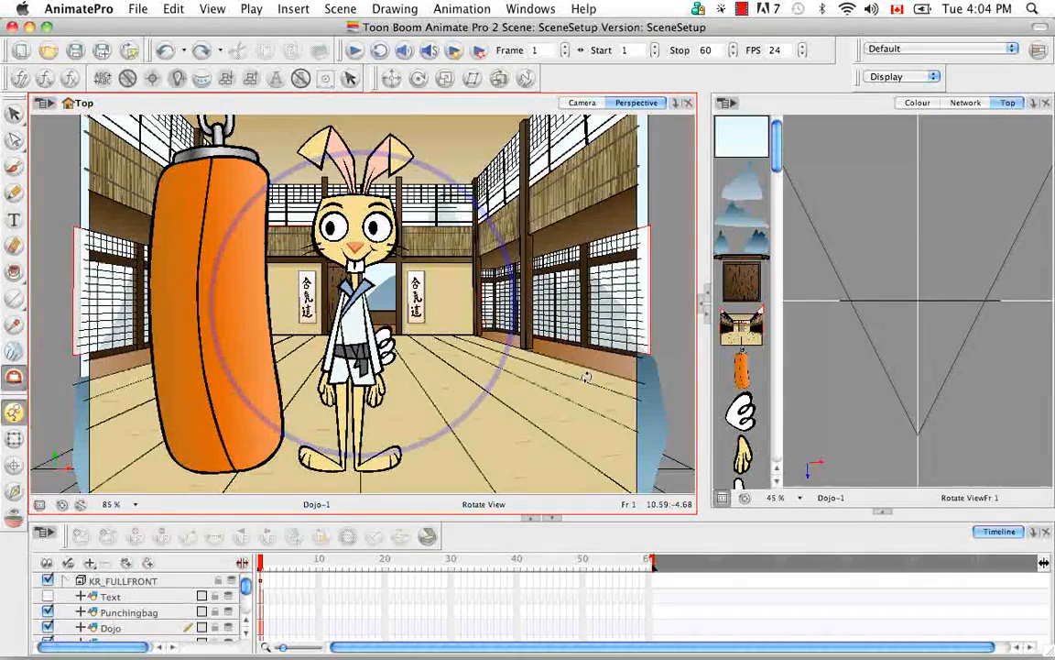
Step: Restore the Side view and push the sky layer back in depth, well behind the dojo, with the Maintain Size tool
{"action": "left_click_drag", "start_coordinate": [13, 112], "coordinate": [41, 110]}
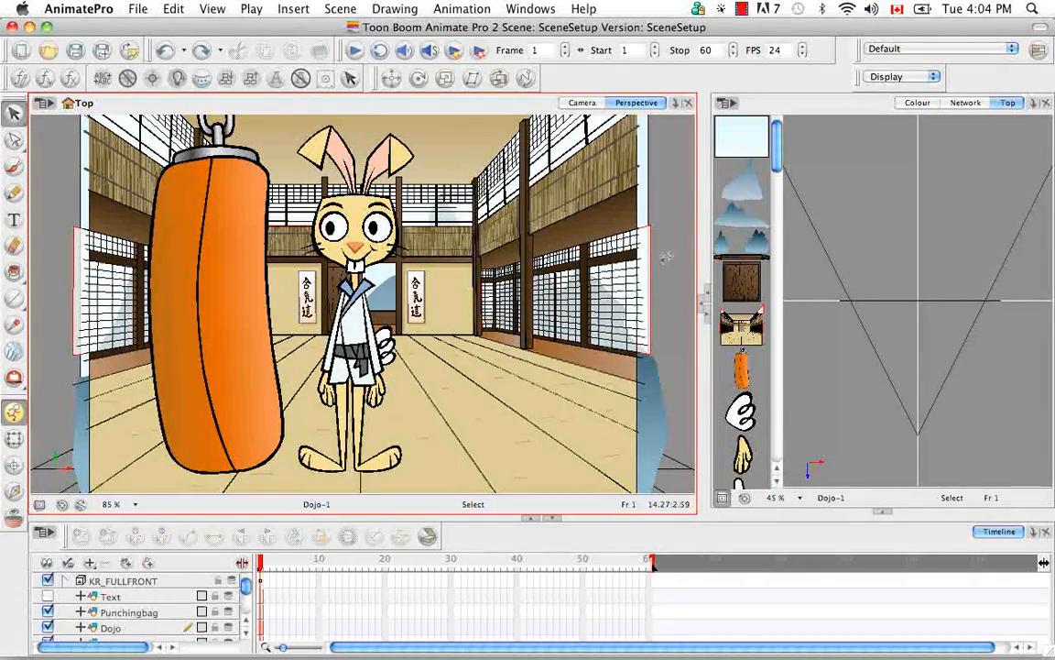
{"action": "left_click", "coordinate": [701, 301]}
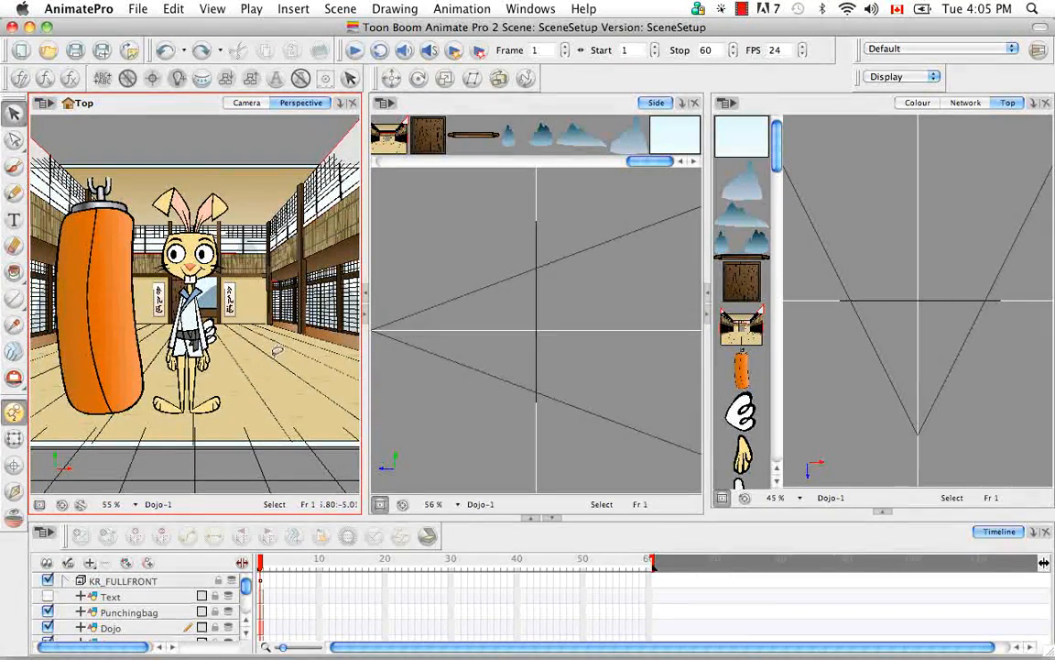
{"action": "left_click", "coordinate": [501, 78]}
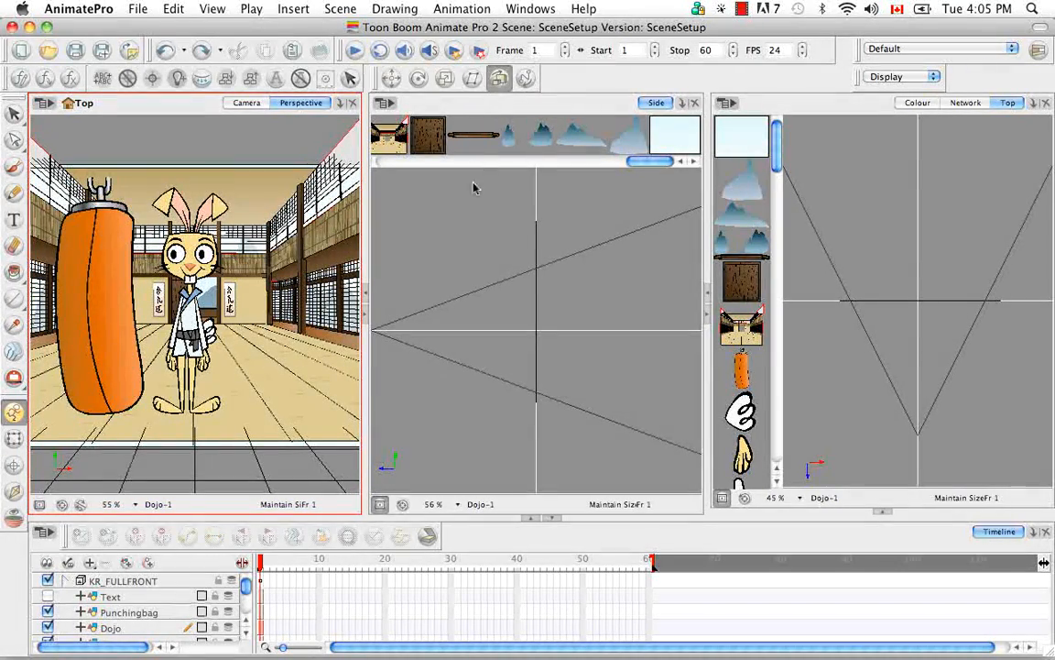
{"action": "left_click", "coordinate": [668, 135]}
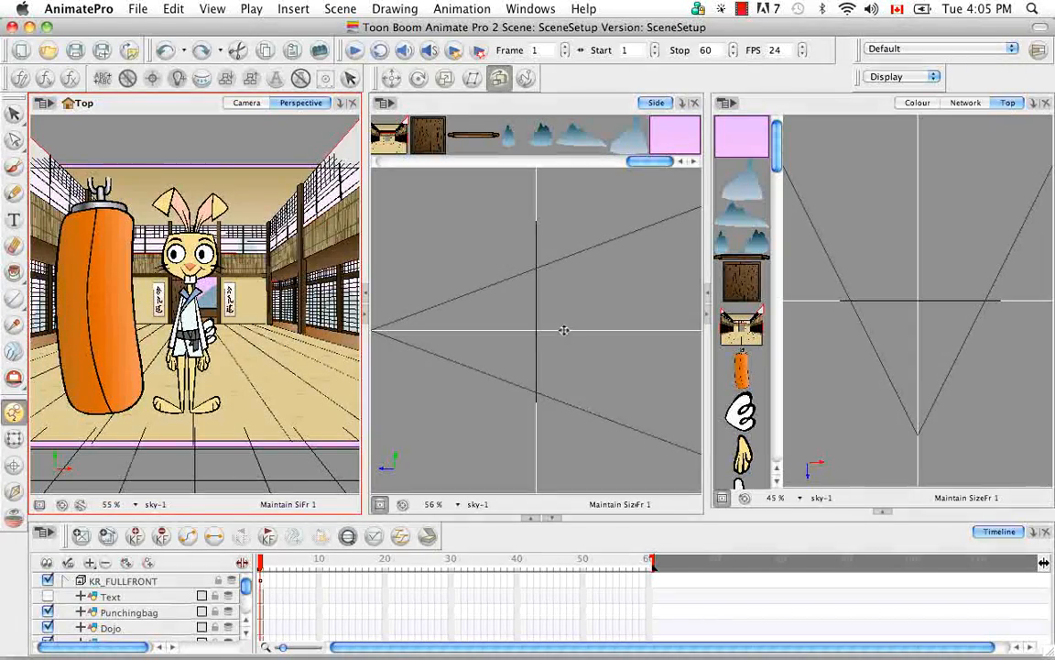
{"action": "left_click_drag", "start_coordinate": [533, 325], "coordinate": [645, 325]}
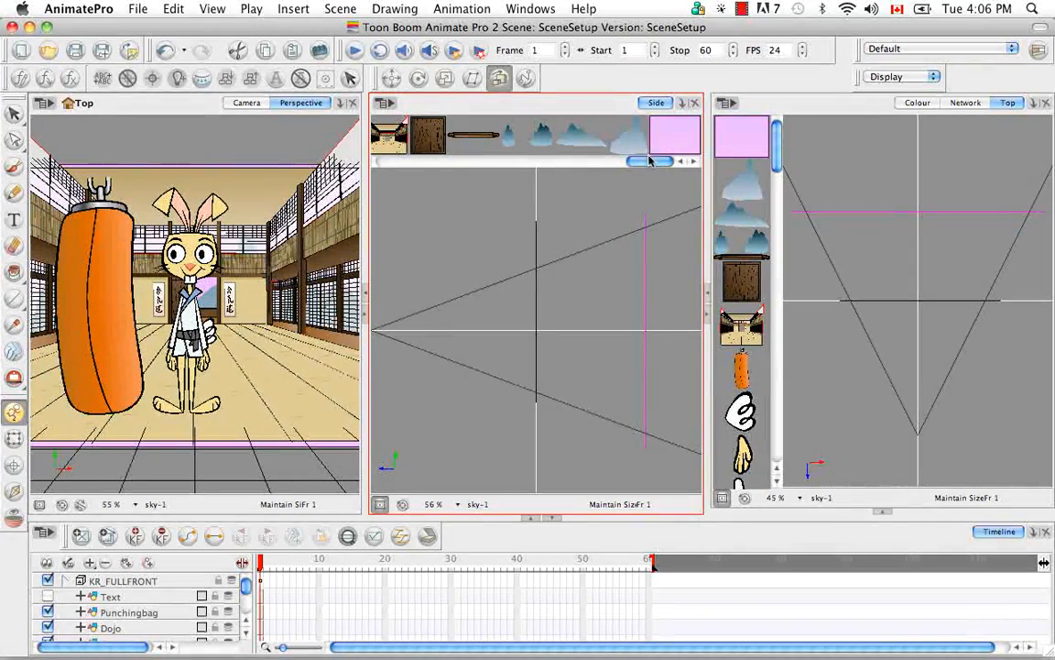
{"action": "mouse_move", "coordinate": [654, 164]}
{"action": "left_mouse_down"}
{"action": "mouse_move", "coordinate": [615, 166]}
{"action": "mouse_move", "coordinate": [667, 160]}
{"action": "left_mouse_up"}
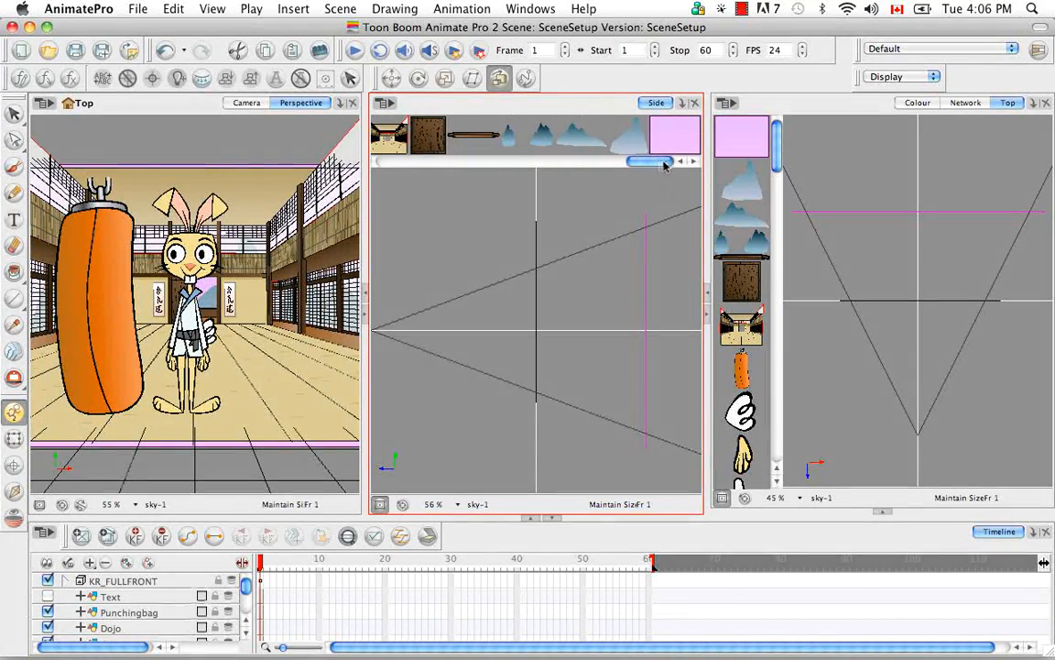
Step: Push the rabbit back behind the dojo layer in the Side view by moving KR_FULLFRONT's MASTER-PEG with the Transform tool
{"action": "left_click", "coordinate": [123, 583]}
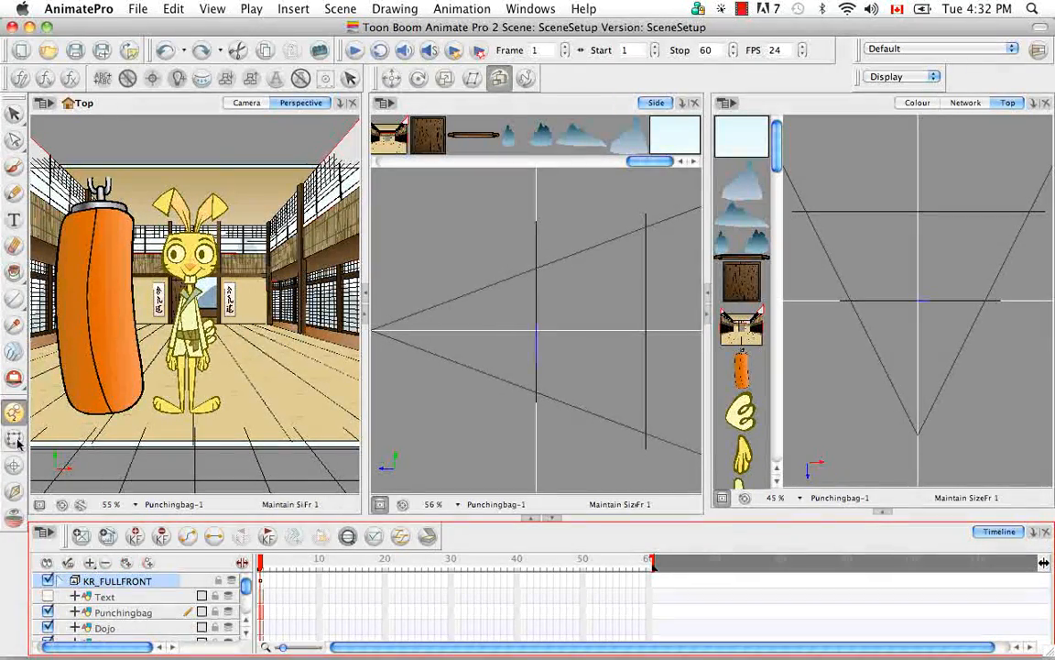
{"action": "left_click", "coordinate": [13, 438]}
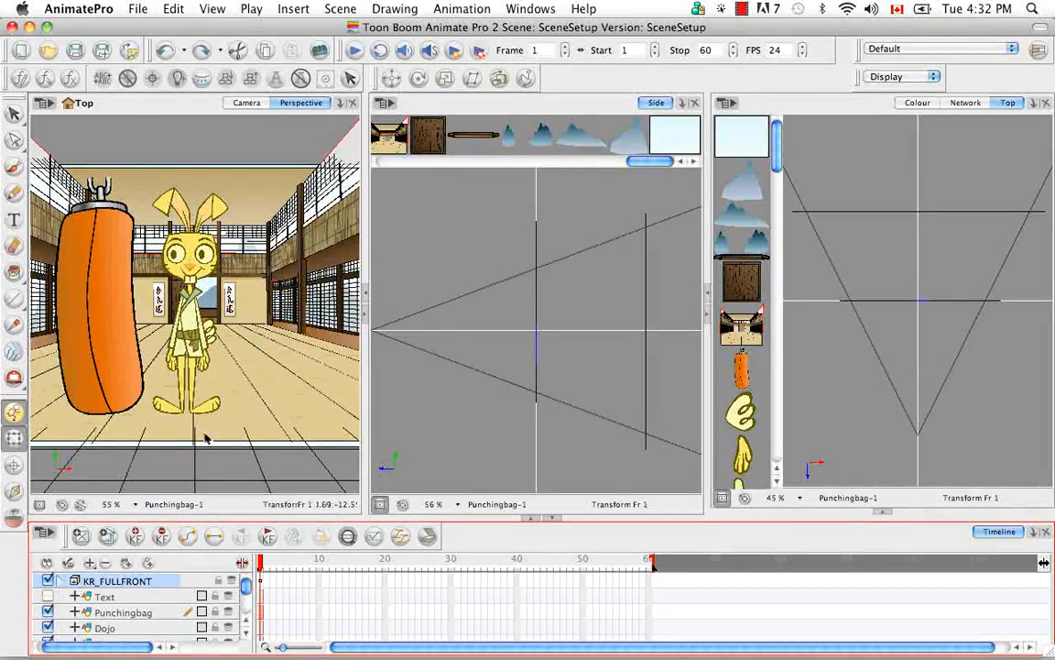
{"action": "left_click", "coordinate": [61, 581]}
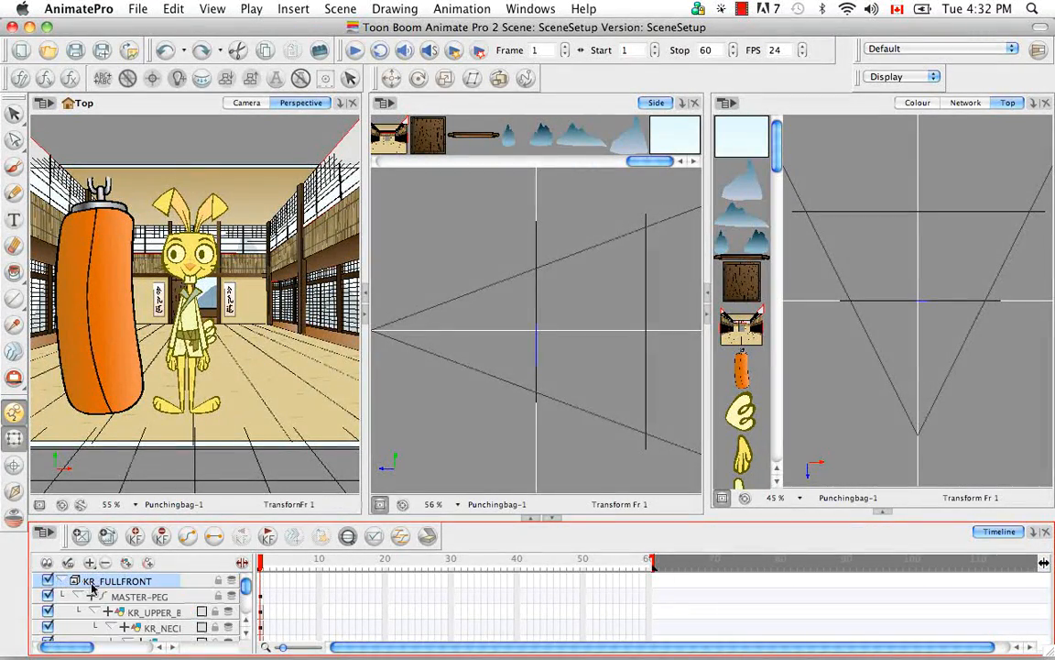
{"action": "left_click", "coordinate": [139, 593]}
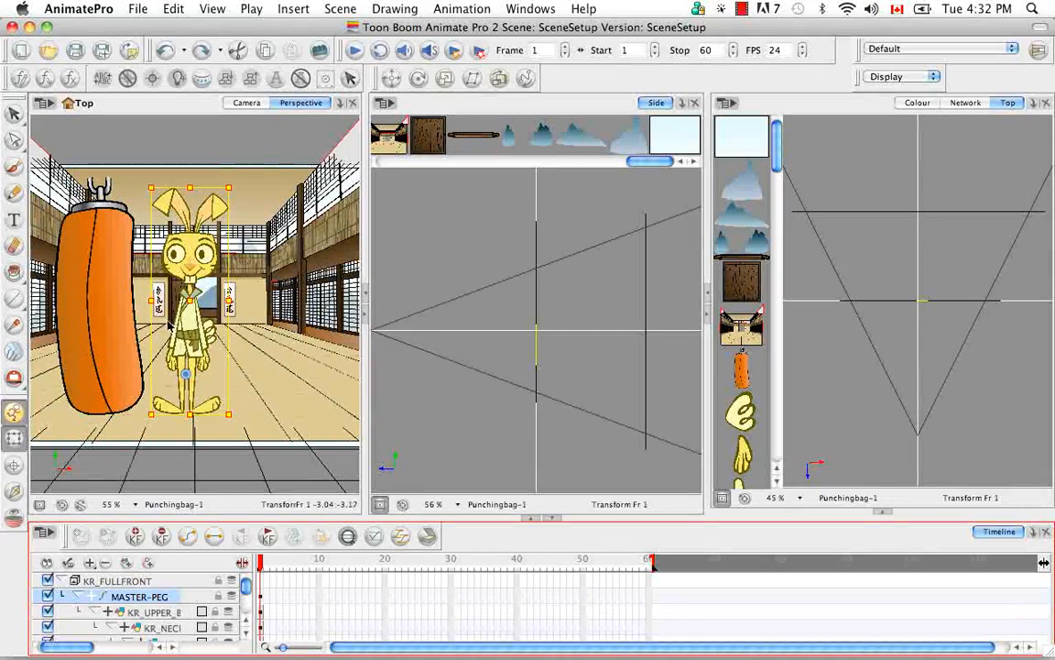
{"action": "mouse_move", "coordinate": [536, 348]}
{"action": "left_mouse_down"}
{"action": "mouse_move", "coordinate": [628, 349]}
{"action": "mouse_move", "coordinate": [483, 348]}
{"action": "mouse_move", "coordinate": [555, 347]}
{"action": "left_mouse_up"}
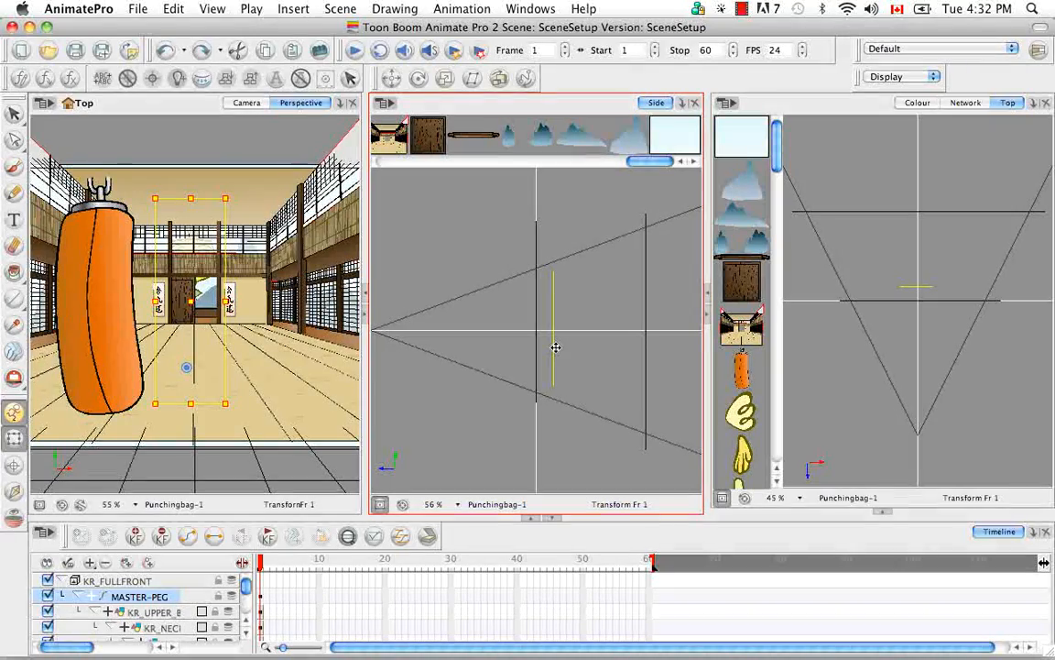
{"action": "mouse_move", "coordinate": [549, 354]}
{"action": "left_mouse_down"}
{"action": "mouse_move", "coordinate": [531, 349]}
{"action": "mouse_move", "coordinate": [548, 312]}
{"action": "mouse_move", "coordinate": [549, 348]}
{"action": "mouse_move", "coordinate": [527, 353]}
{"action": "mouse_move", "coordinate": [556, 360]}
{"action": "mouse_move", "coordinate": [497, 351]}
{"action": "mouse_move", "coordinate": [561, 353]}
{"action": "mouse_move", "coordinate": [517, 354]}
{"action": "mouse_move", "coordinate": [557, 345]}
{"action": "left_mouse_up"}
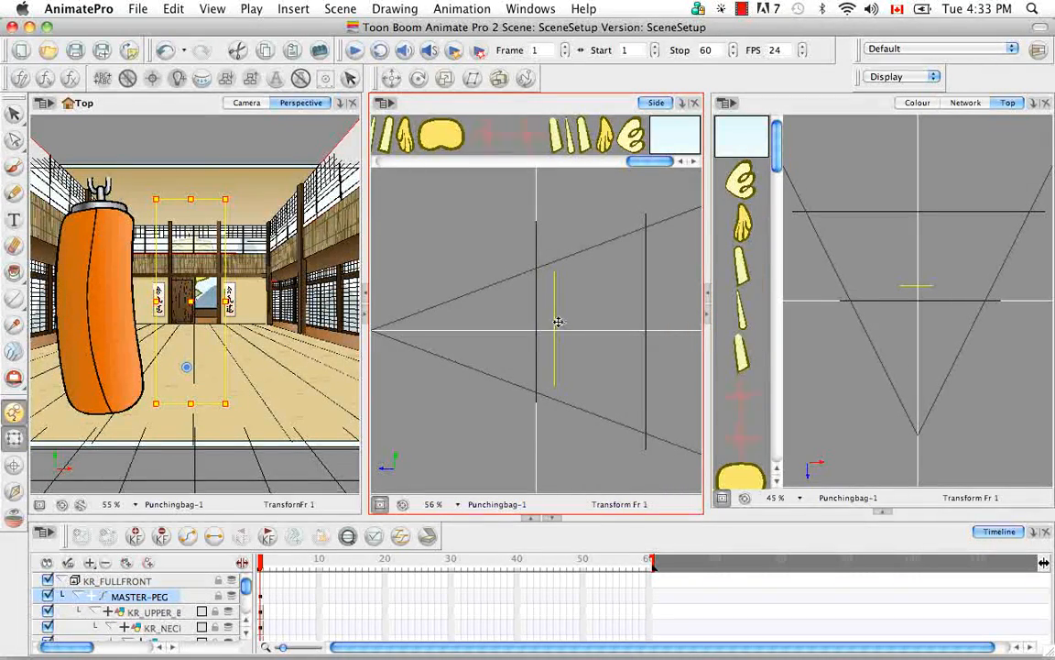
Step: Push the Moutains03 layer far back in the Side view, just in front of the sky, with the Maintain Size tool
{"action": "left_click", "coordinate": [500, 79]}
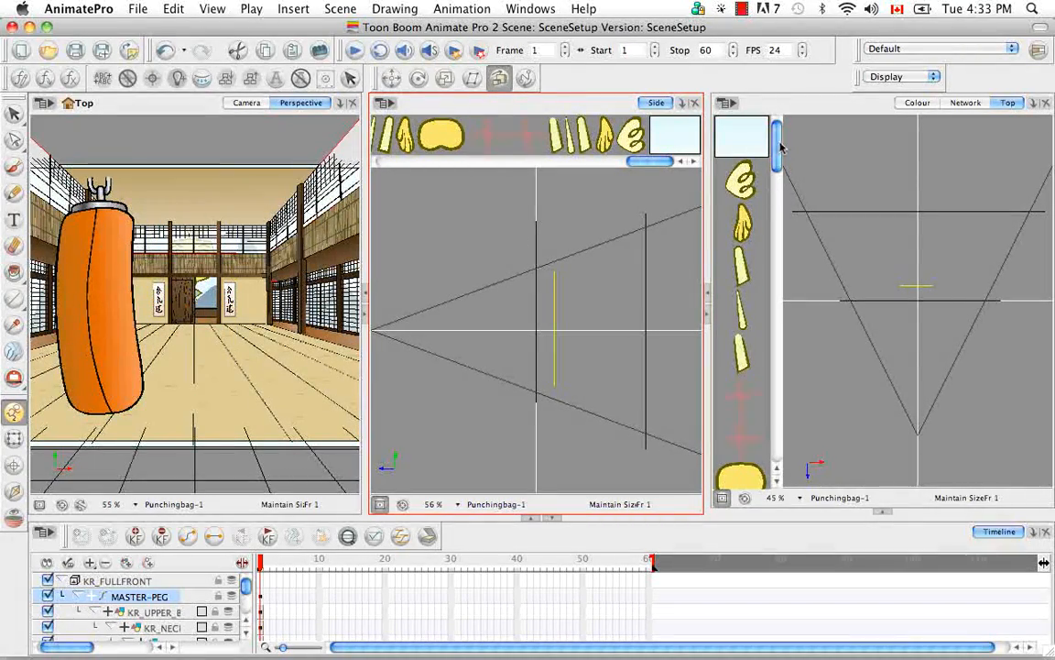
{"action": "left_click_drag", "start_coordinate": [777, 147], "coordinate": [781, 440]}
{"action": "left_click", "coordinate": [747, 312]}
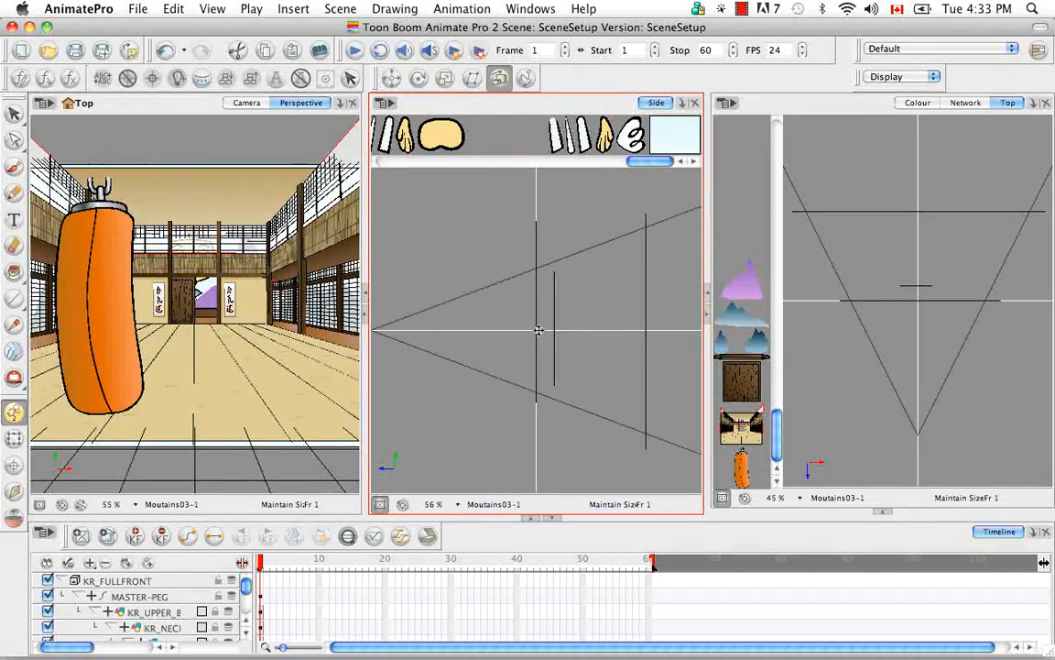
{"action": "left_click_drag", "start_coordinate": [549, 326], "coordinate": [632, 332]}
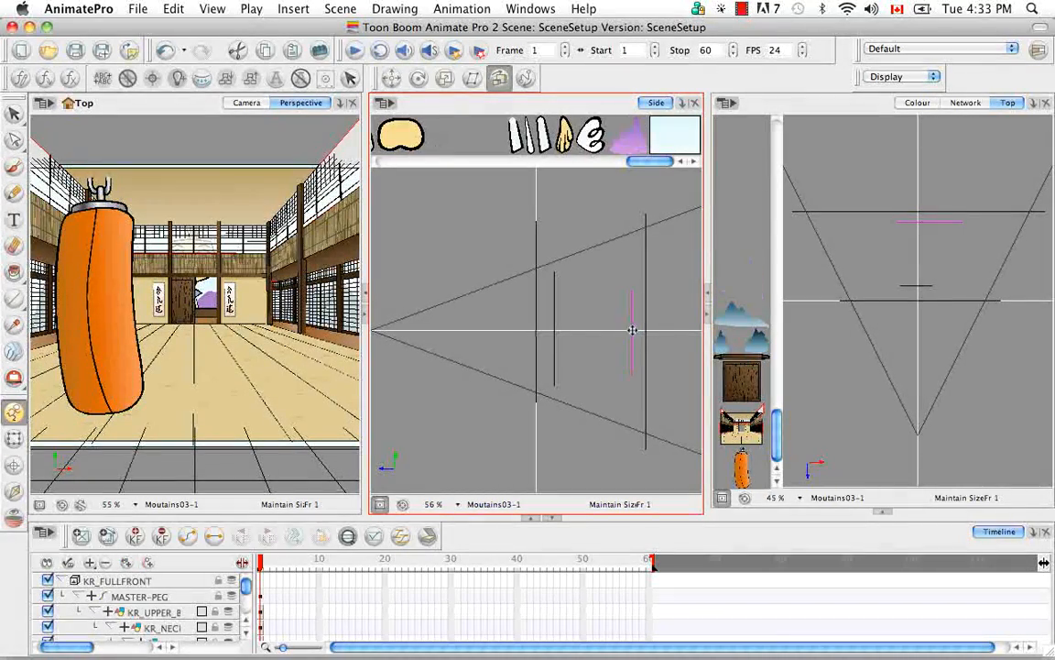
Step: Push the other two mountain layers back in the Top view, staggering them in front of Moutains03 with Moutains01 nearest the dojo
{"action": "left_click", "coordinate": [745, 324]}
{"action": "left_click_drag", "start_coordinate": [925, 300], "coordinate": [919, 234]}
{"action": "left_click", "coordinate": [756, 345]}
{"action": "left_click_drag", "start_coordinate": [924, 299], "coordinate": [927, 245]}
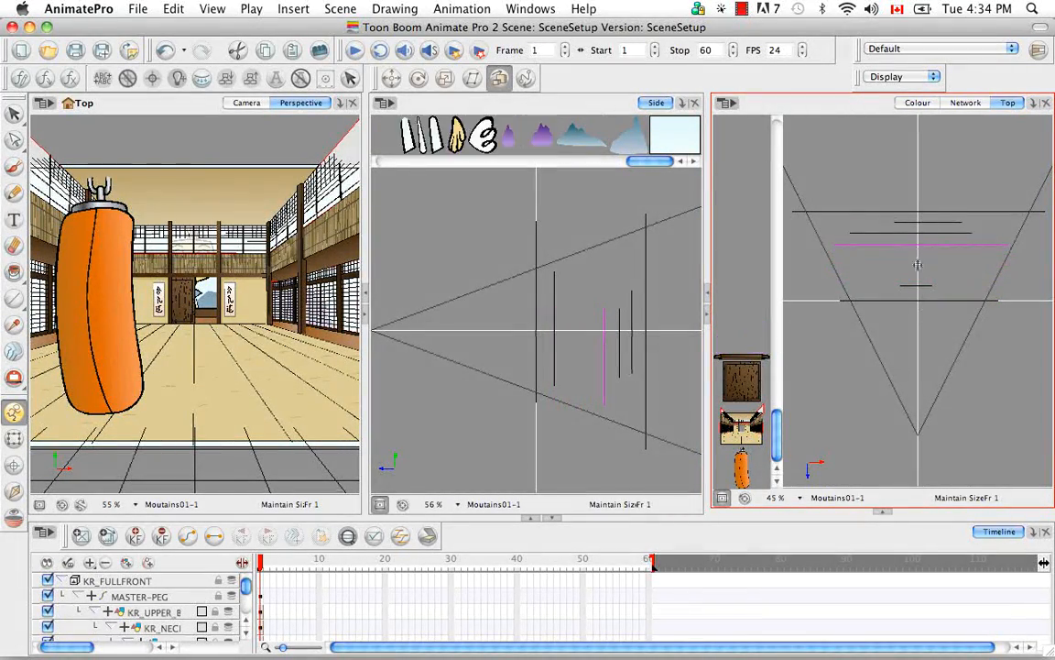
Step: Push the balcony and door layers back in the Top view, a short distance behind the dojo
{"action": "left_click", "coordinate": [743, 356]}
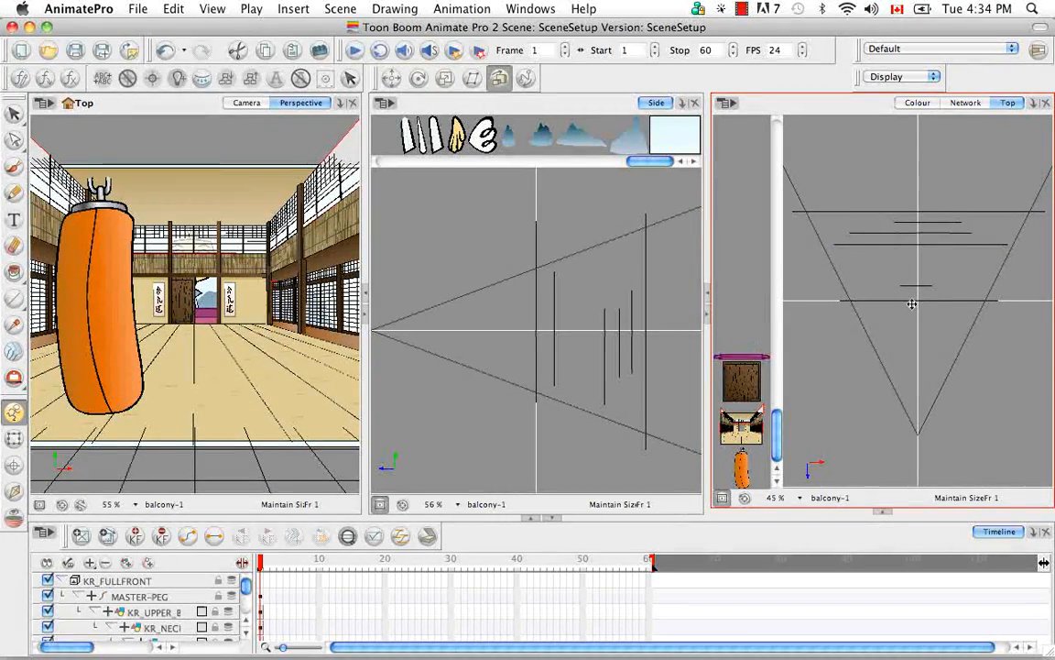
{"action": "left_click_drag", "start_coordinate": [918, 272], "coordinate": [920, 281]}
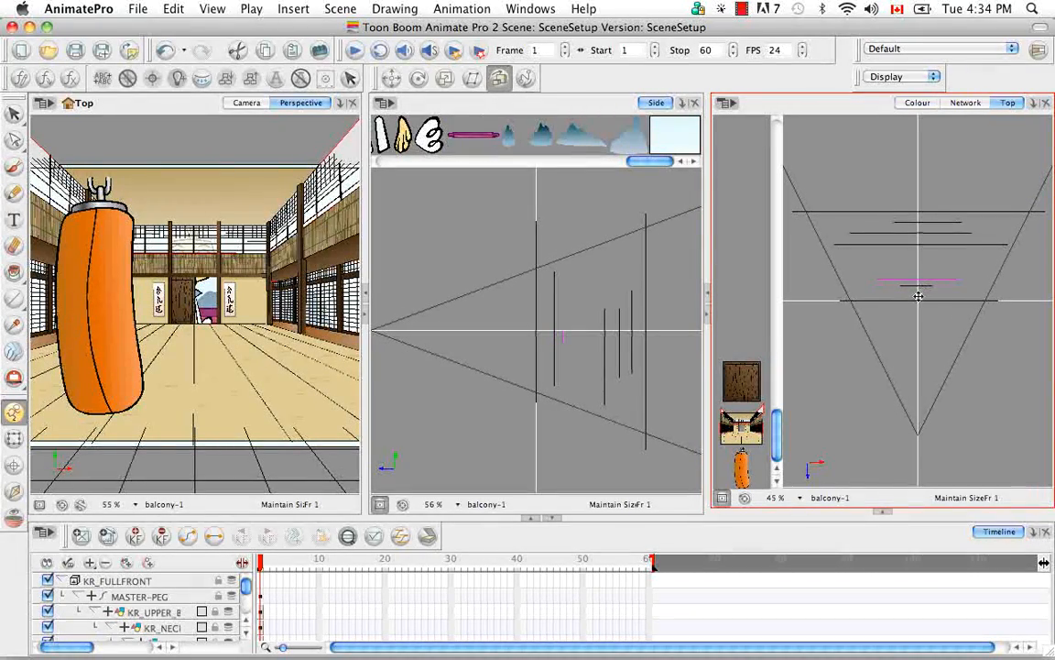
{"action": "left_click", "coordinate": [749, 384]}
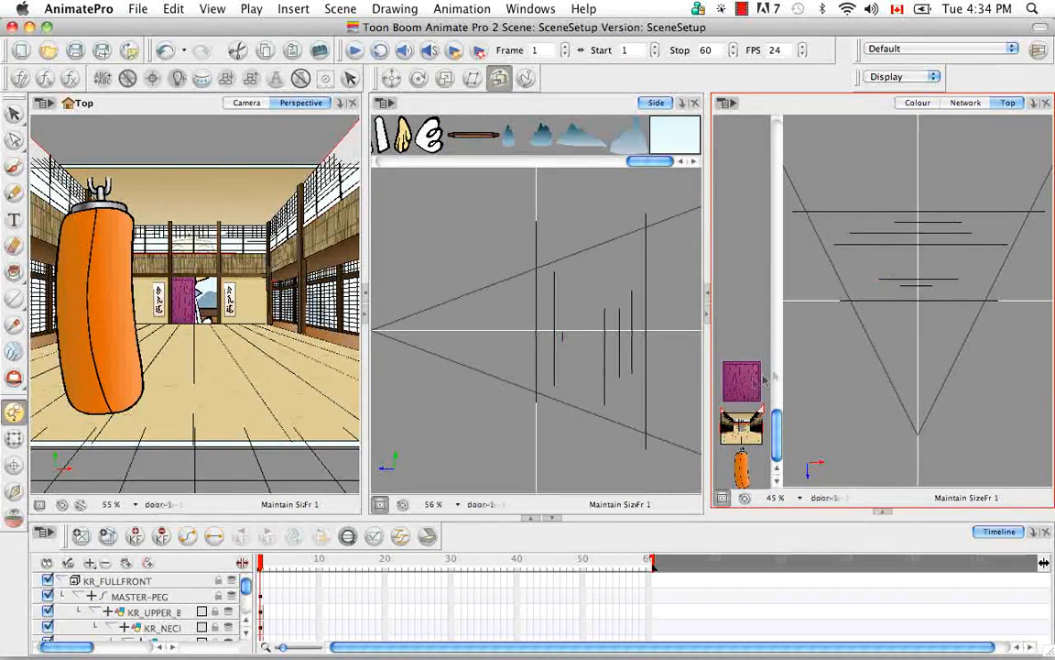
{"action": "mouse_move", "coordinate": [929, 301]}
{"action": "left_mouse_down"}
{"action": "mouse_move", "coordinate": [931, 283]}
{"action": "mouse_move", "coordinate": [945, 287]}
{"action": "mouse_move", "coordinate": [918, 286]}
{"action": "mouse_move", "coordinate": [918, 302]}
{"action": "left_mouse_up"}
Step: Push the dojo layer slightly back and bring the rabbit's MASTER-PEG forward in front of it in the Top view
{"action": "left_click", "coordinate": [752, 431]}
{"action": "left_click", "coordinate": [145, 596]}
Step: Bring the punching bag layer forward in the Top view, closer to the camera than the rabbit
{"action": "scroll", "coordinate": [744, 275], "scroll_direction": "up", "scroll_amount": 10}
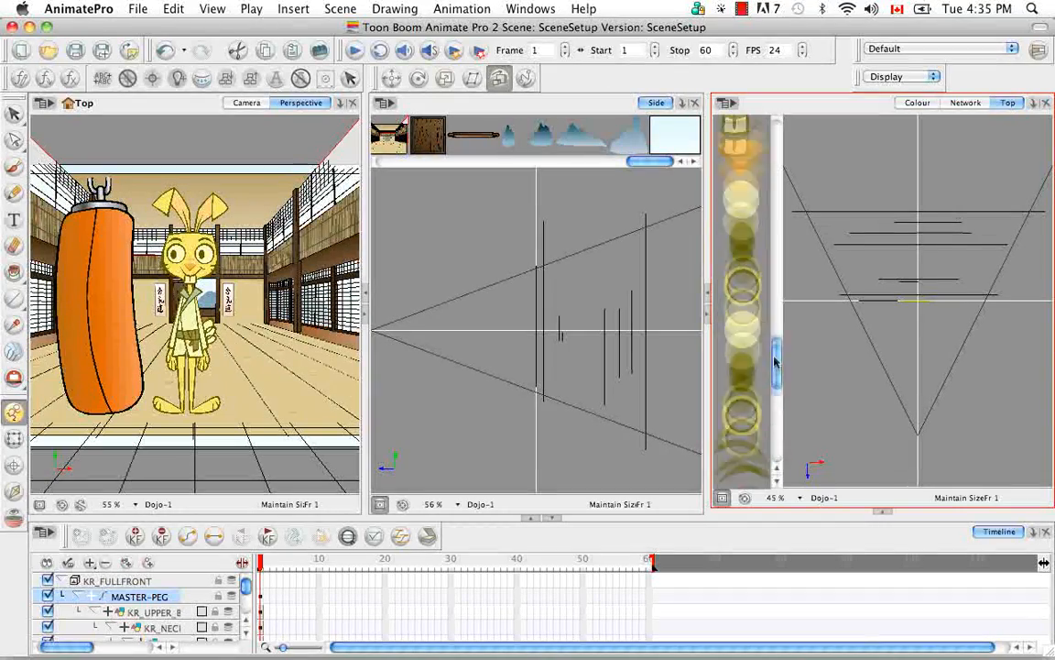
{"action": "left_click", "coordinate": [743, 233]}
{"action": "left_click_drag", "start_coordinate": [885, 301], "coordinate": [889, 319]}
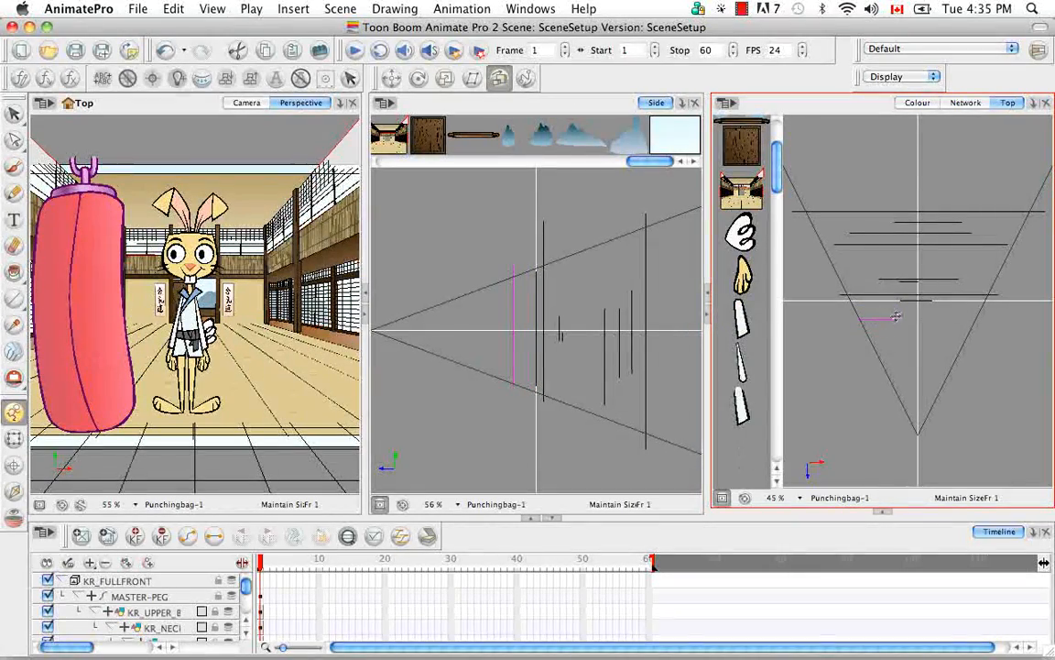
Step: Move the door and balcony forward together in the Top view to just behind the dojo, and set the balcony slightly behind the door
{"action": "left_click", "coordinate": [912, 281]}
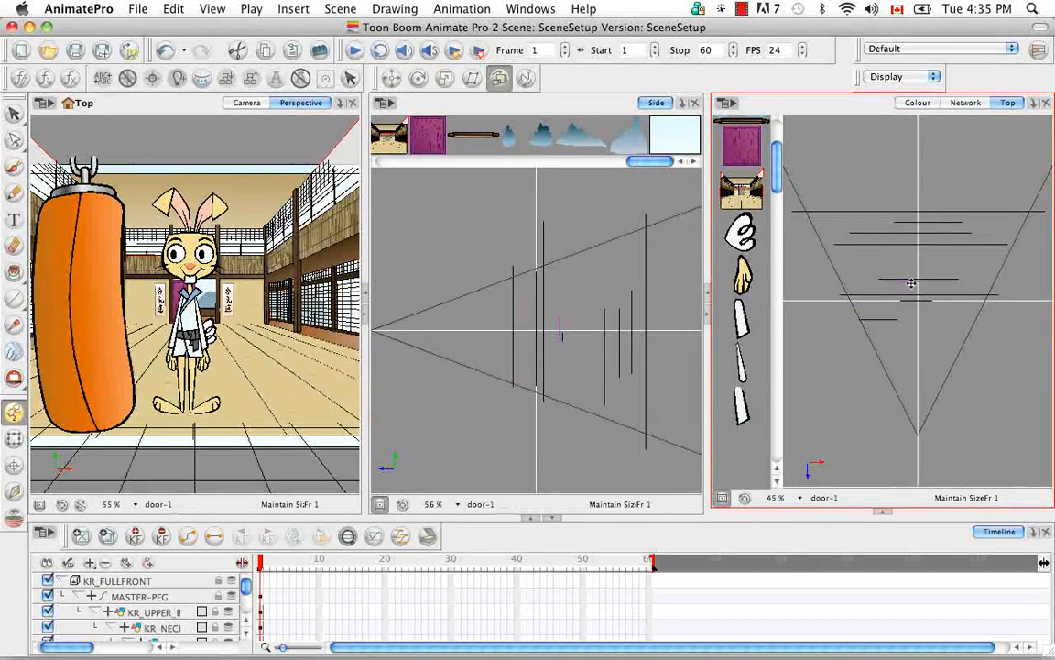
{"action": "scroll", "coordinate": [749, 216], "scroll_direction": "up", "scroll_amount": 4}
{"action": "left_click", "coordinate": [744, 224], "text": "shift"}
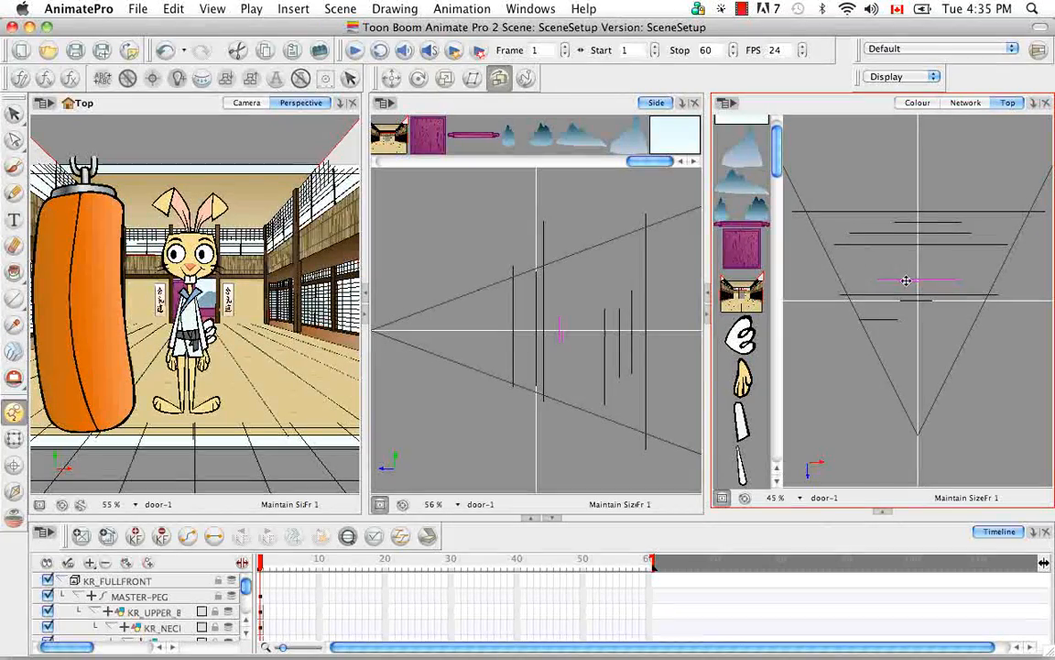
{"action": "left_click_drag", "start_coordinate": [909, 279], "coordinate": [910, 290]}
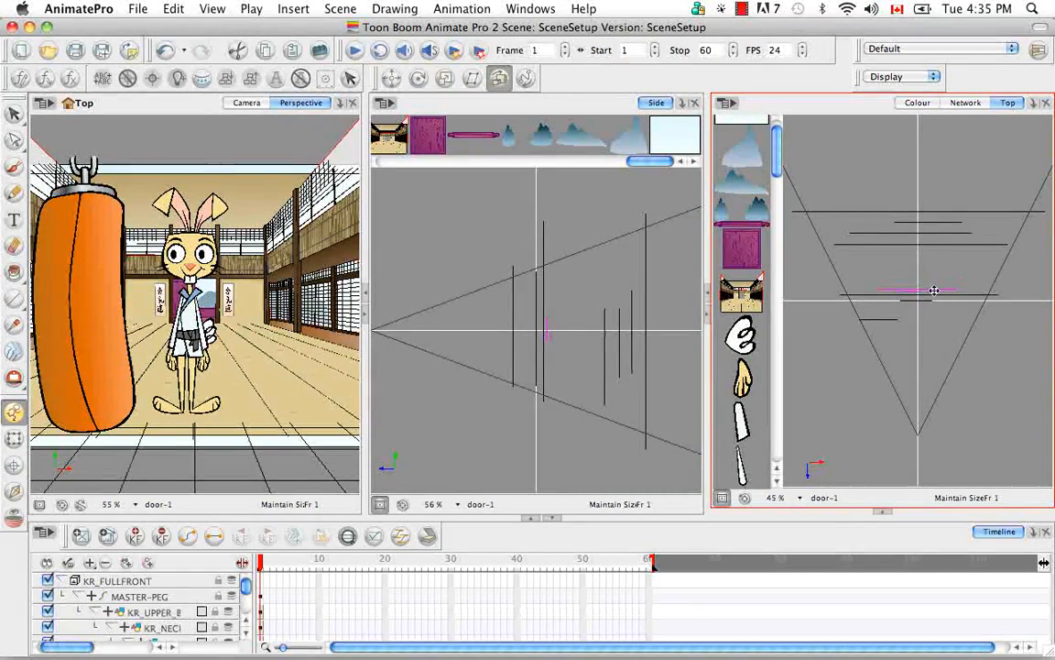
{"action": "left_click", "coordinate": [756, 228]}
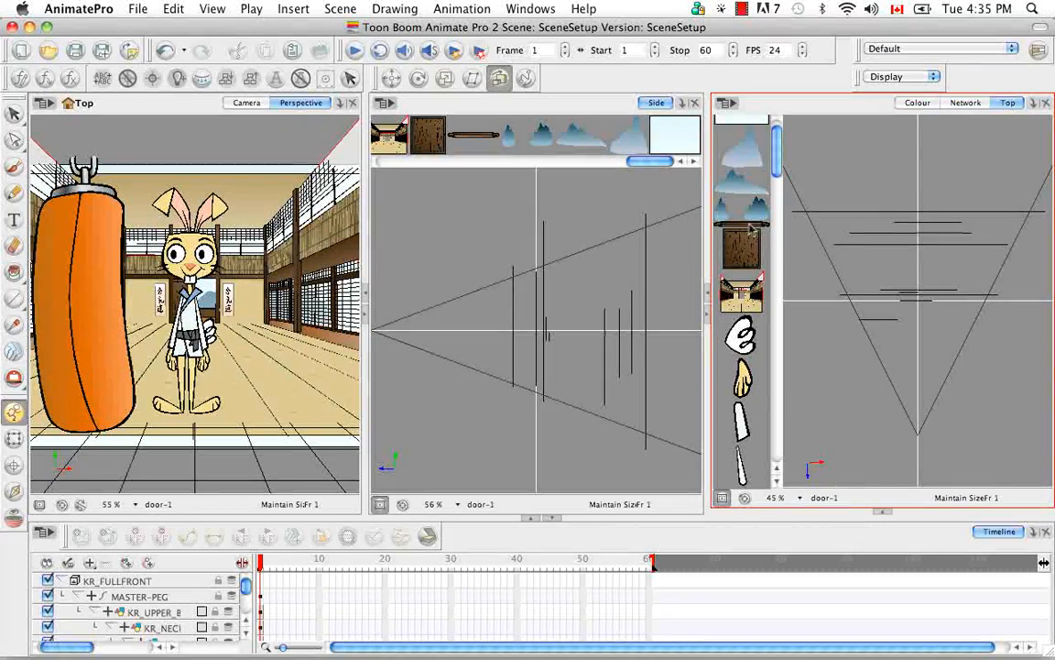
{"action": "left_click_drag", "start_coordinate": [933, 280], "coordinate": [931, 286]}
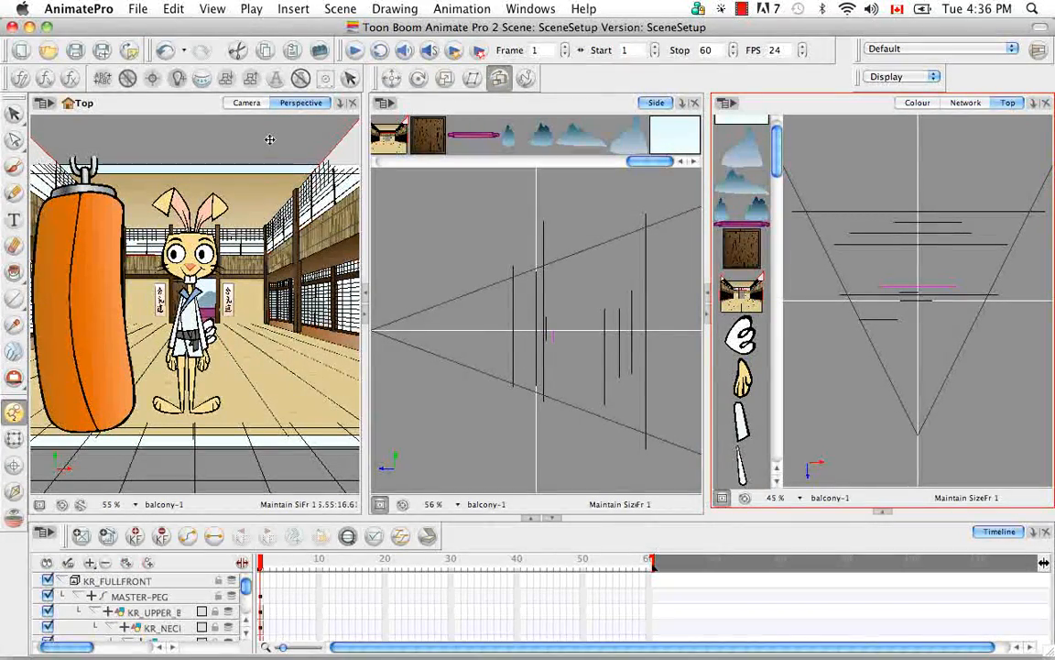
Step: Enlarge the Perspective view, rotate the scene in 3D to inspect the layer spacing, and restore the default angle and the Side view
{"action": "left_click", "coordinate": [300, 170]}
{"action": "left_click", "coordinate": [367, 317]}
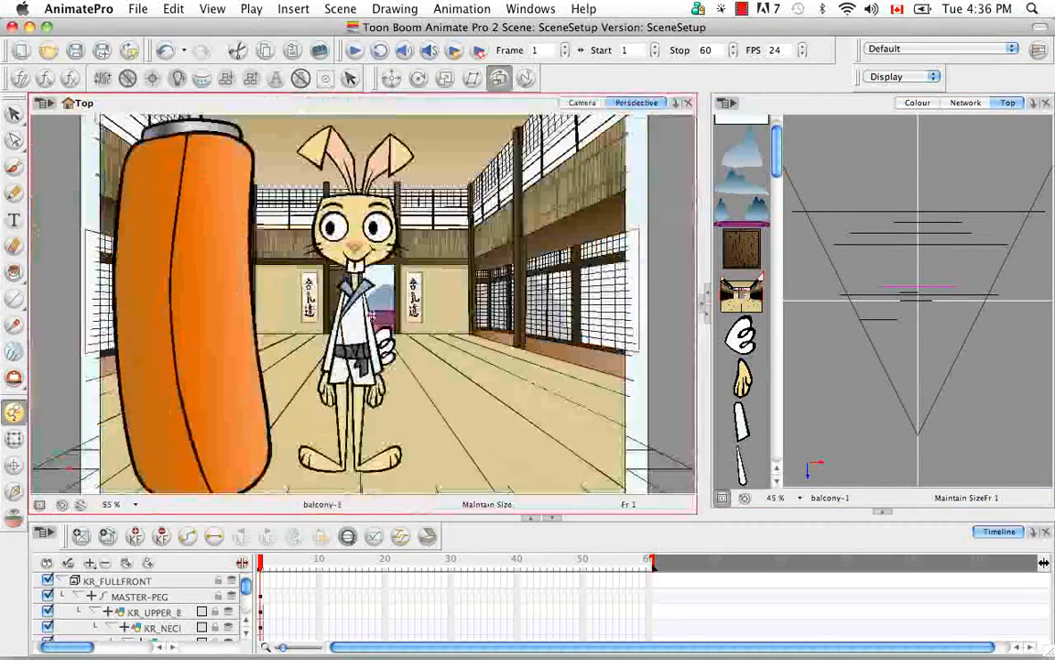
{"action": "left_click", "coordinate": [15, 378]}
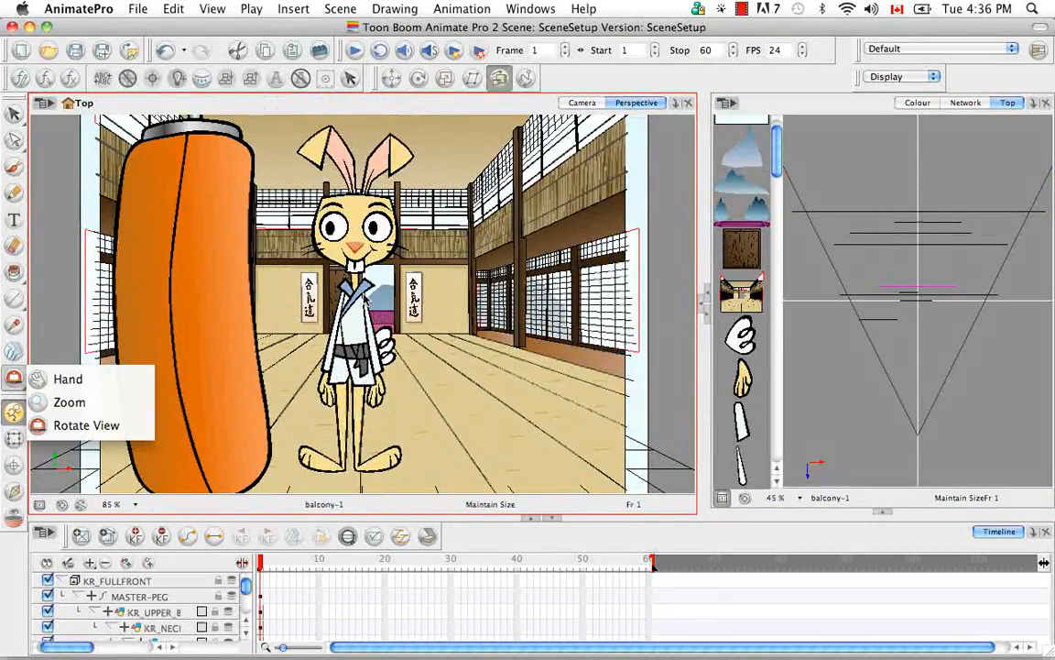
{"action": "left_click", "coordinate": [112, 429]}
{"action": "left_click_drag", "start_coordinate": [434, 226], "coordinate": [392, 245]}
{"action": "scroll", "coordinate": [392, 245], "scroll_direction": "down", "scroll_amount": 5}
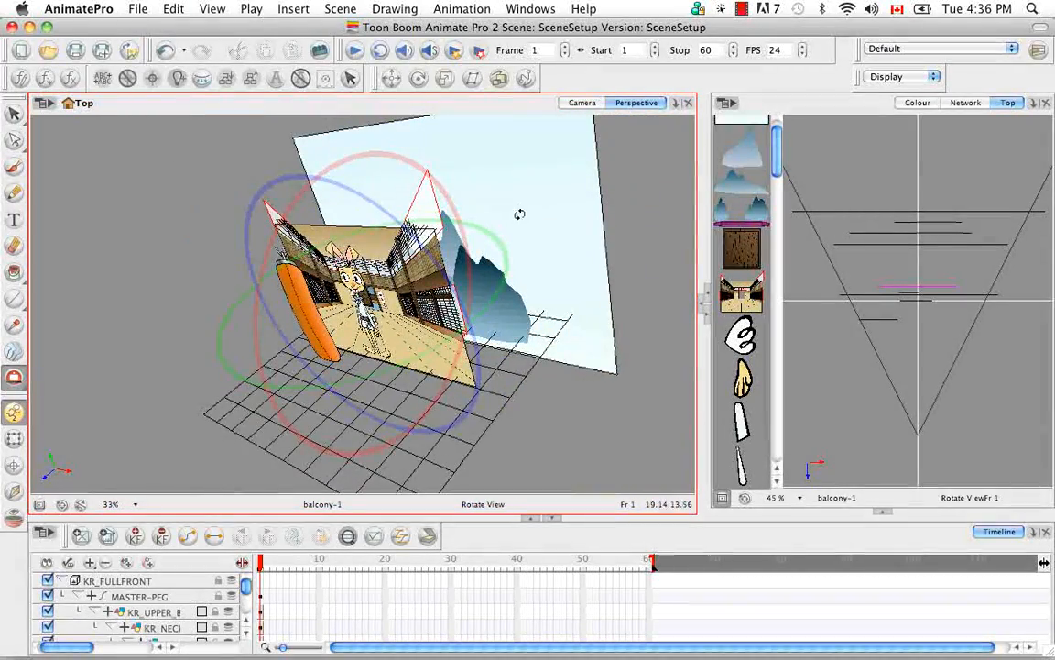
{"action": "left_click_drag", "start_coordinate": [504, 282], "coordinate": [439, 330]}
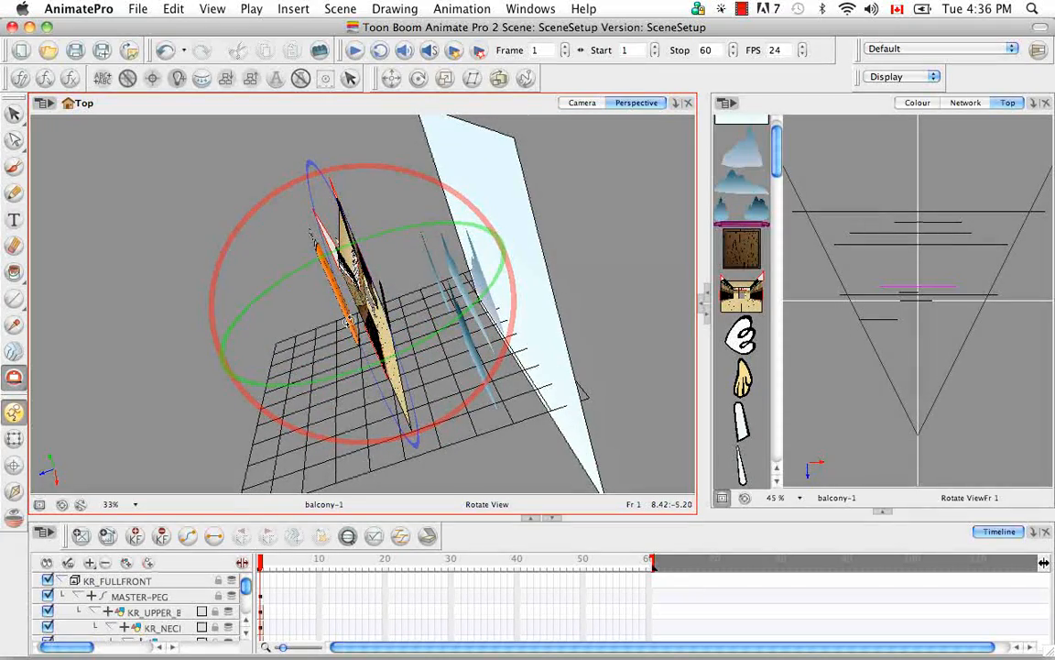
{"action": "left_click_drag", "start_coordinate": [265, 392], "coordinate": [528, 202]}
{"action": "key", "text": "shift+m"}
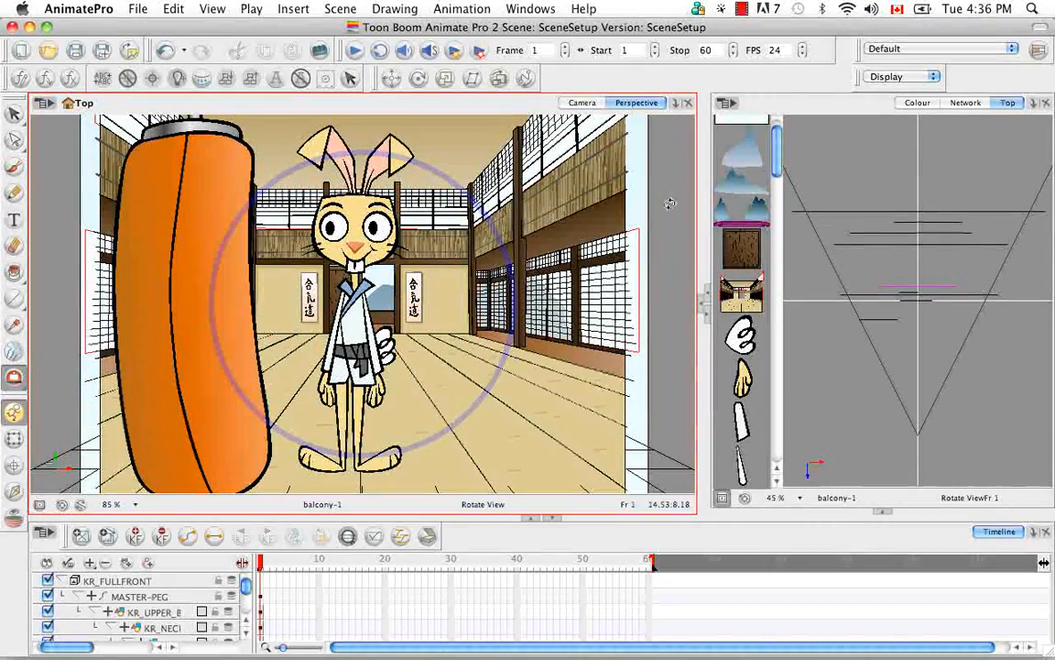
{"action": "left_click", "coordinate": [707, 314]}
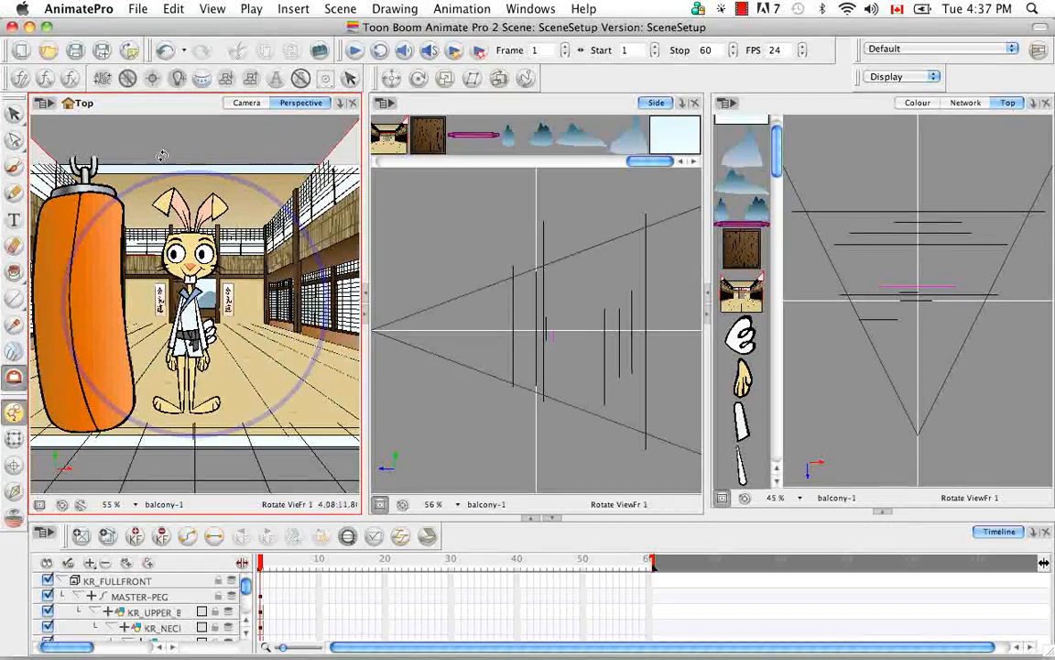
Step: Check the scene in the Camera view and return to the Perspective view
{"action": "left_click", "coordinate": [246, 104]}
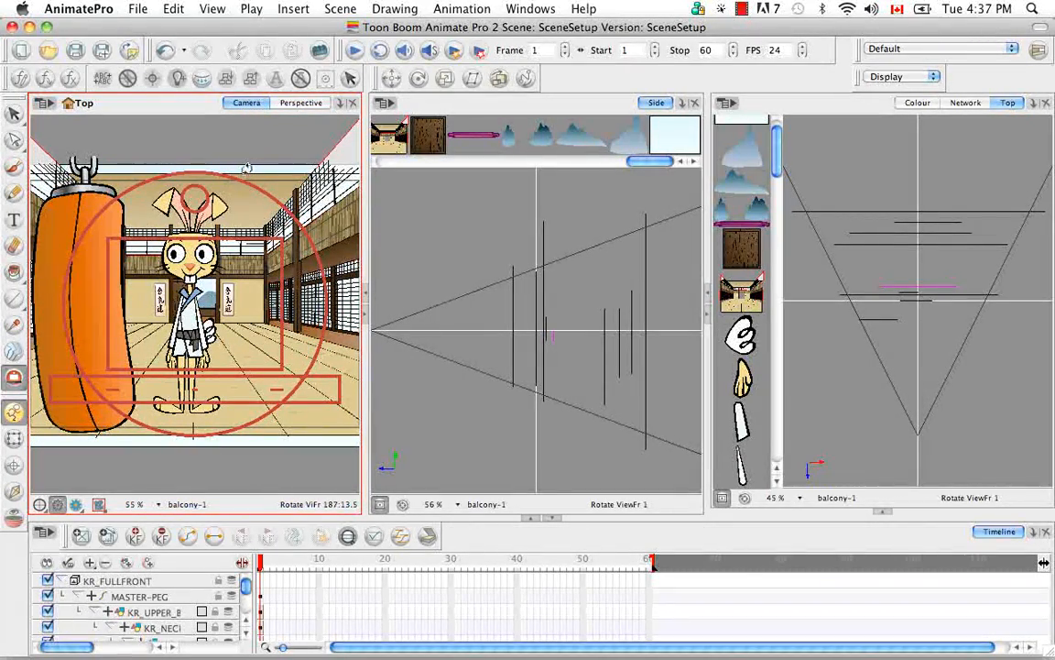
{"action": "left_click", "coordinate": [280, 104]}
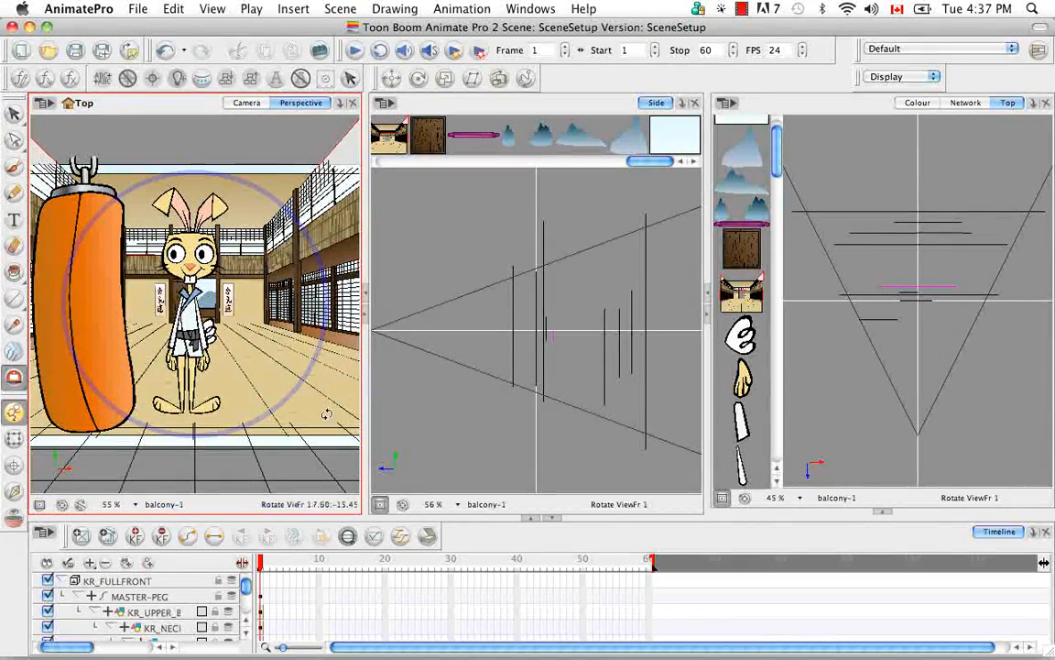